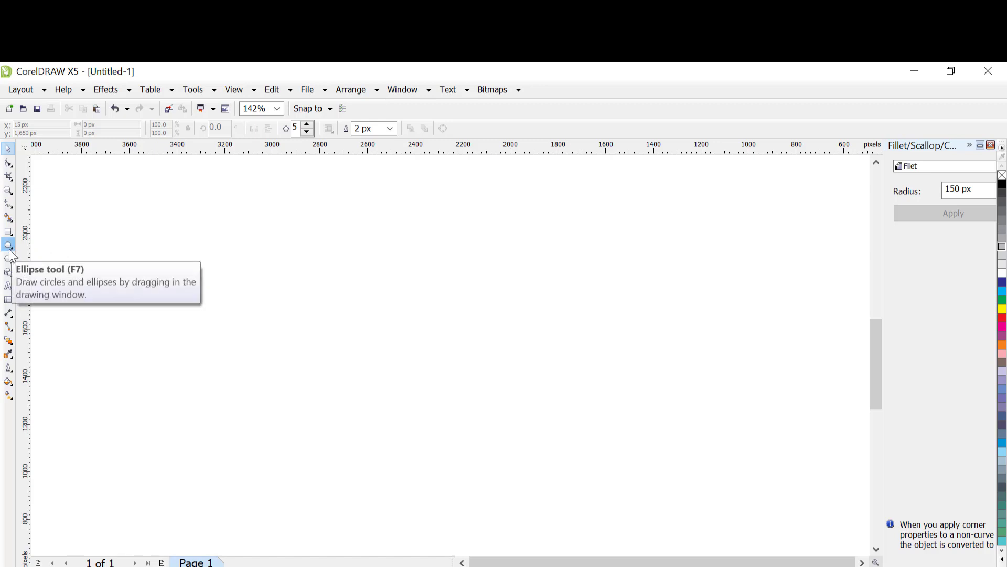
Draw a polygon about 813 by 745 px on the empty canvas and set it to 6 sides
click(8, 258)
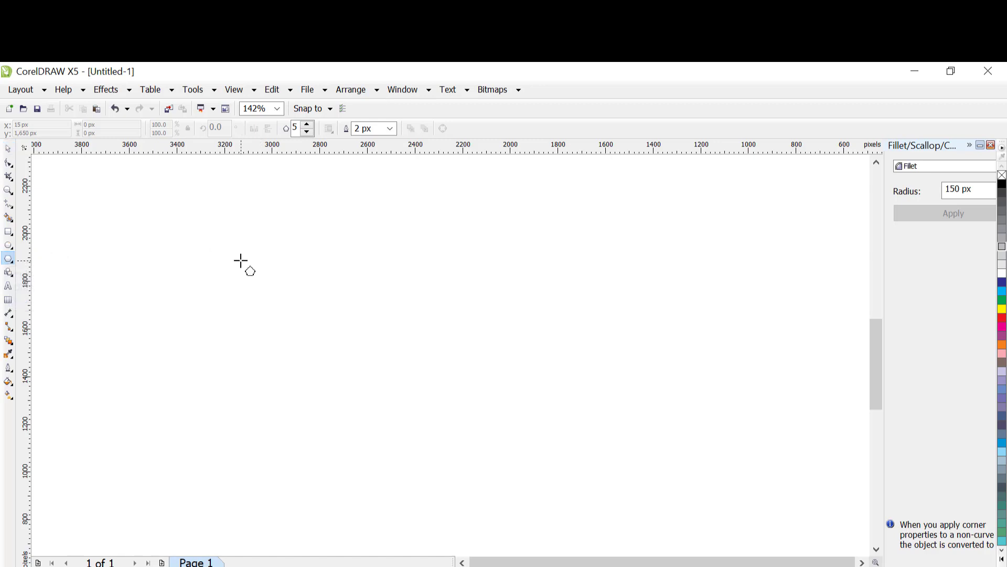
drag(246, 304, 348, 412)
click(8, 149)
drag(293, 319, 299, 341)
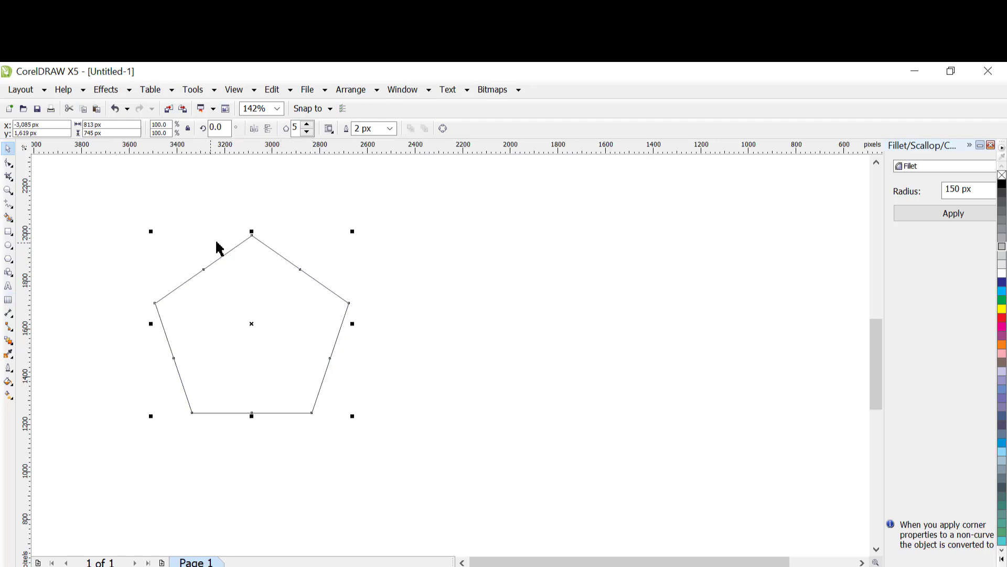
click(307, 126)
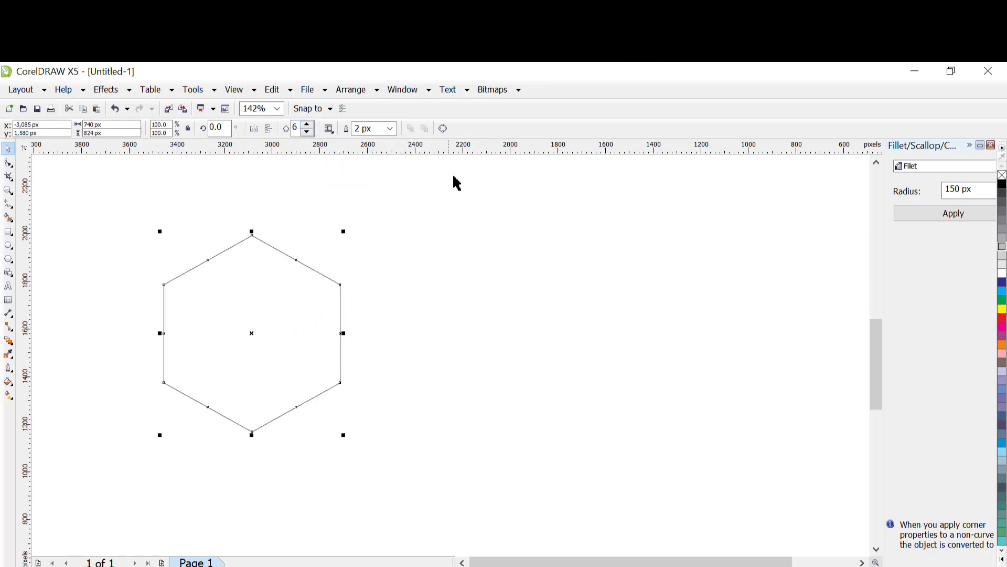
Set the hexagon's outline width to 8 px and close the Fillet/Scallop/Chamfer docker
click(391, 130)
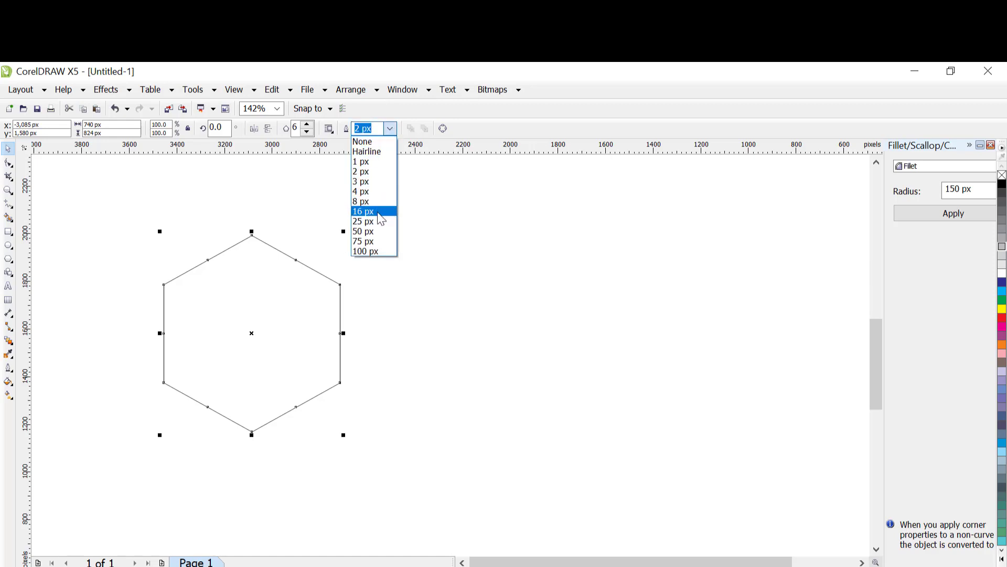
click(382, 202)
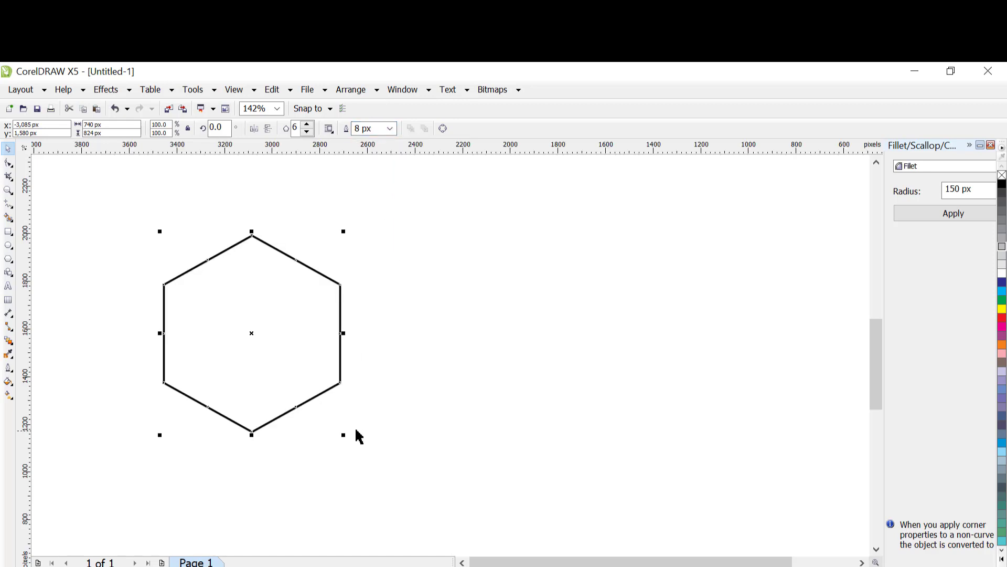
click(452, 349)
click(305, 365)
click(989, 146)
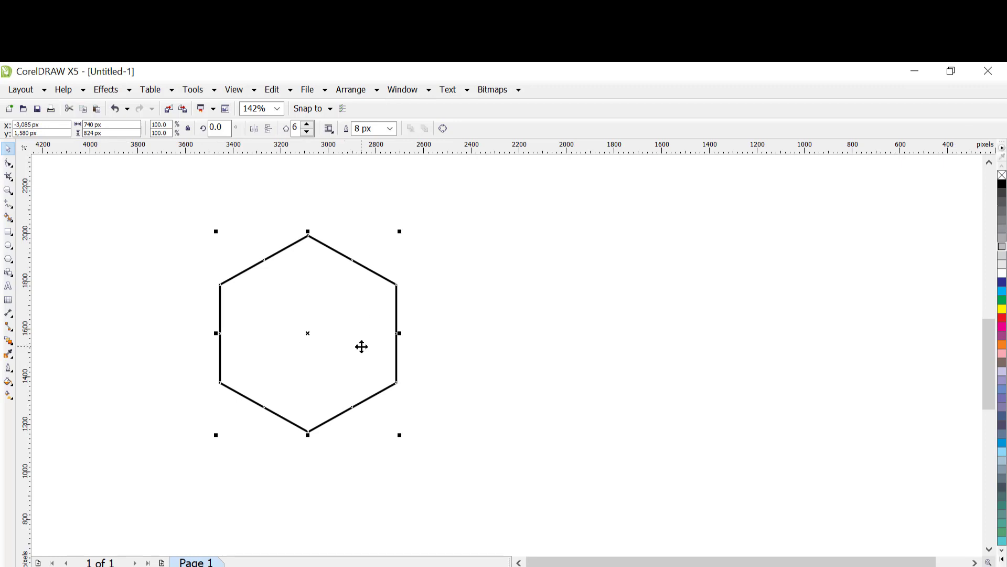
Duplicate the hexagon to its right and nudge the copy level with the original
drag(361, 344, 554, 334)
right_click(554, 334)
click(774, 399)
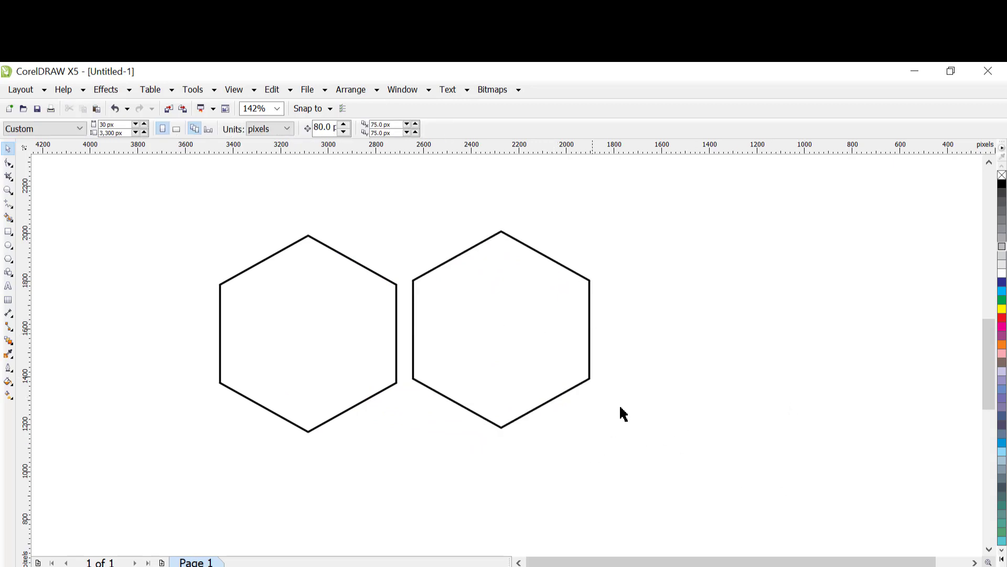
click(544, 318)
drag(544, 315, 545, 319)
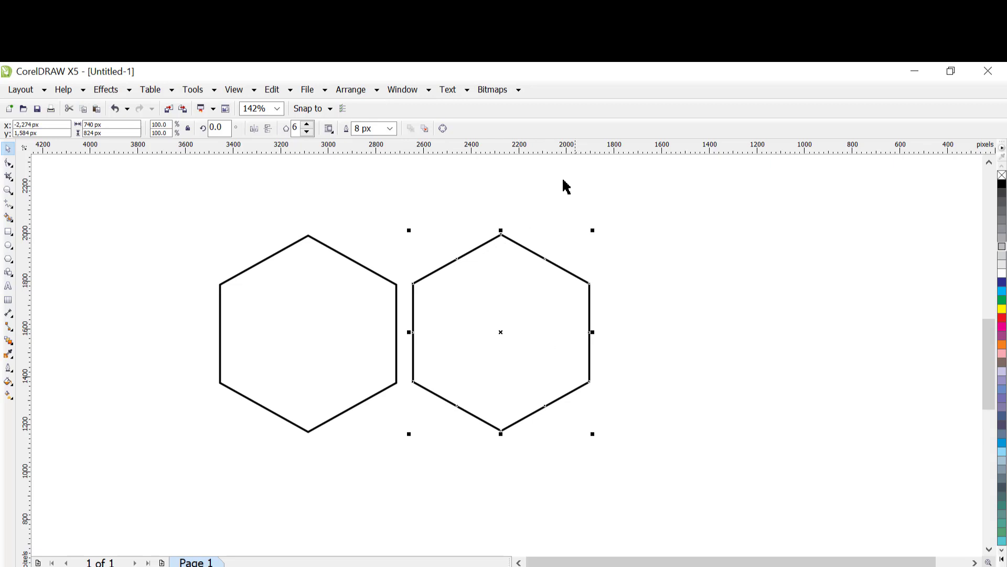
Round the corners of the copied hexagon with a Fillet of 150 px radius
click(427, 89)
mouse_move(434, 216)
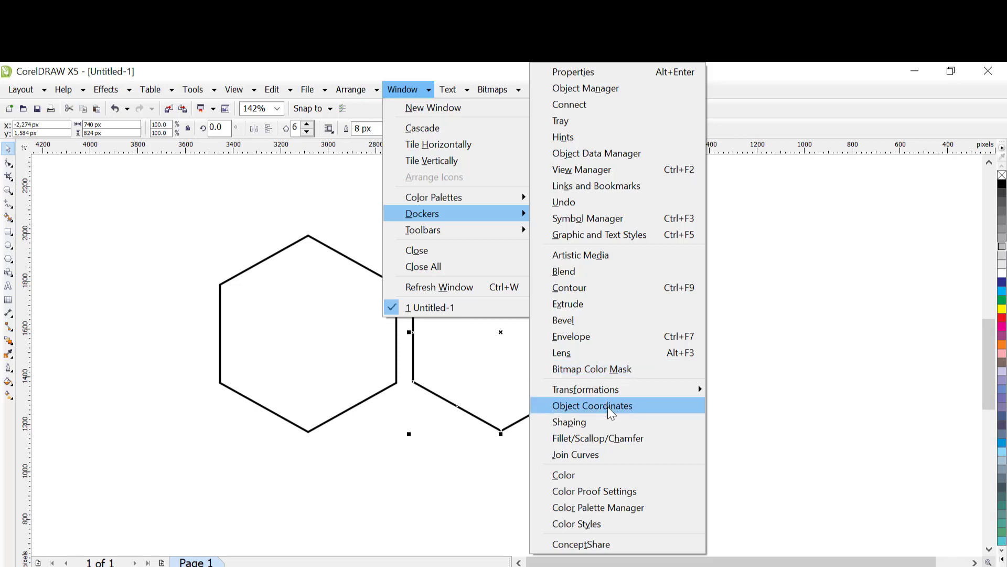
click(600, 440)
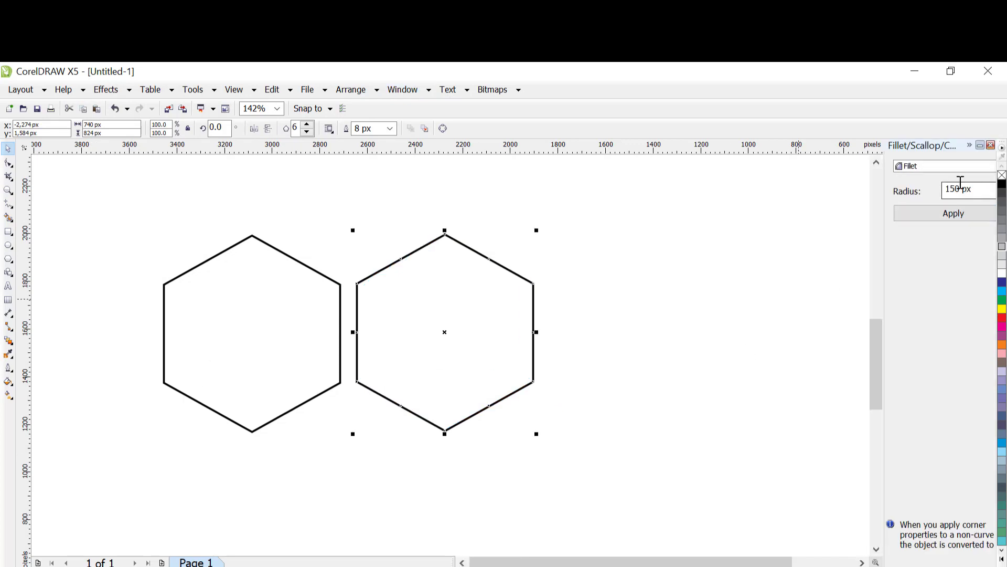
click(923, 167)
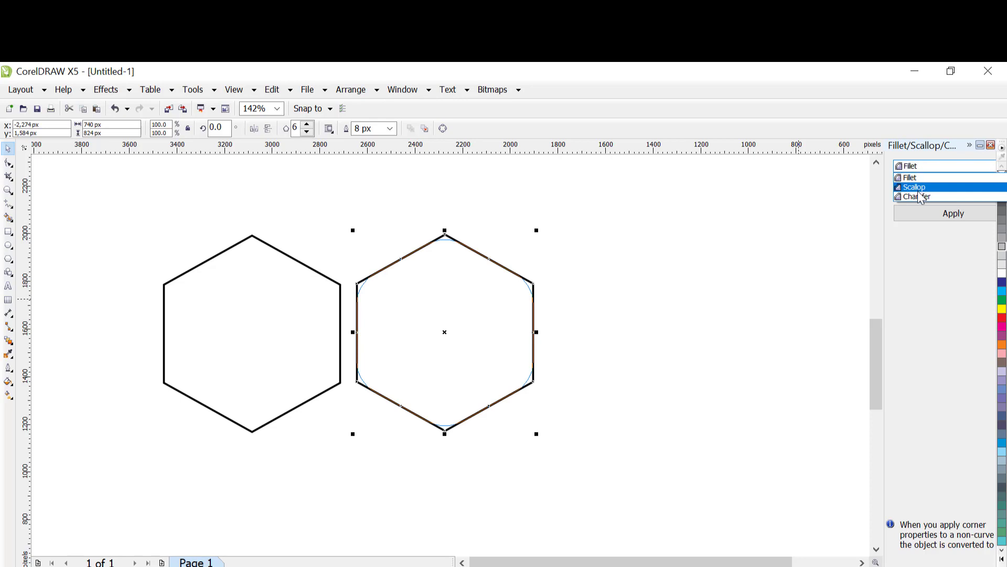
click(912, 177)
click(959, 213)
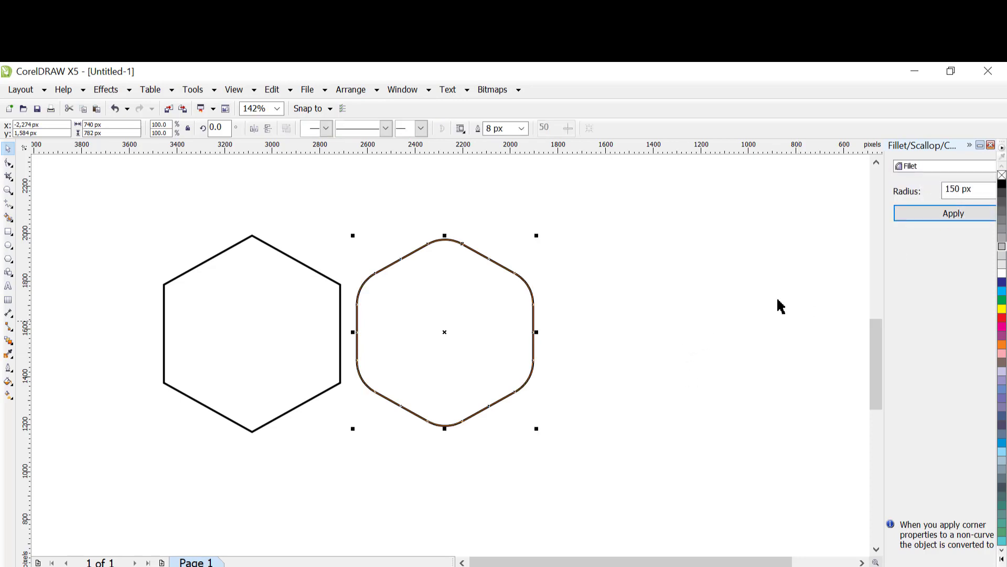
Fill the rounded hexagon with medium gray and the sharp-cornered hexagon with black
click(676, 354)
click(443, 356)
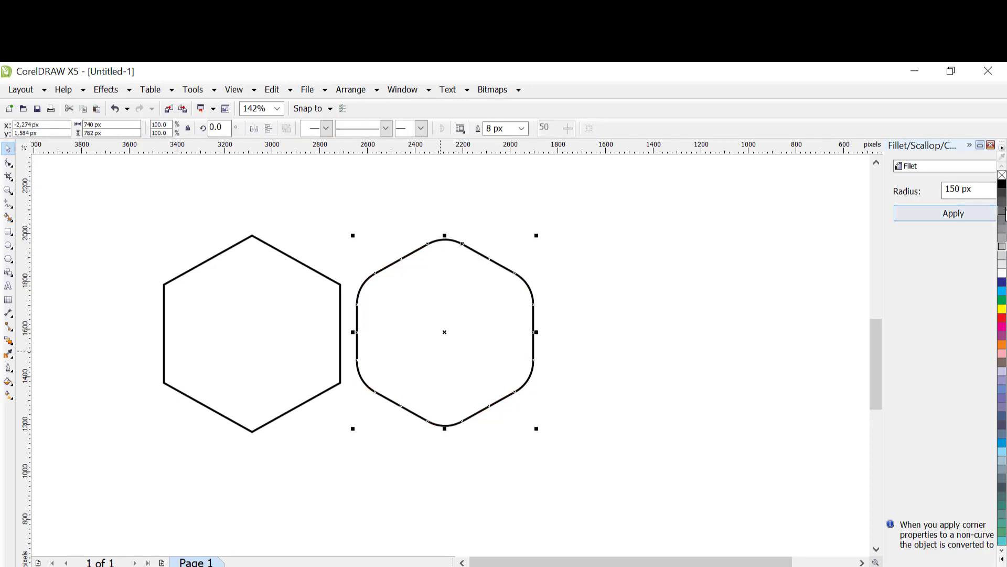
click(1002, 221)
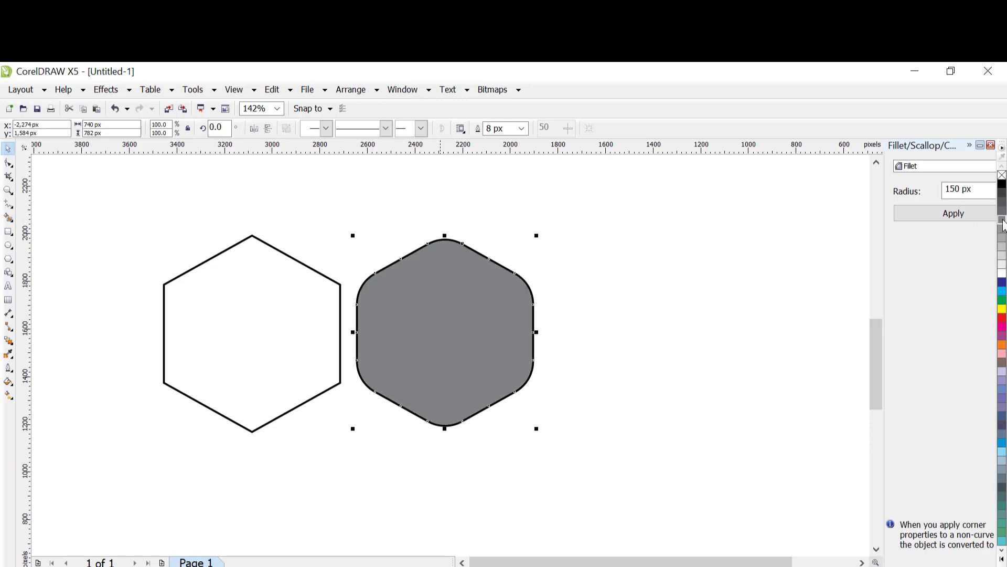
click(284, 355)
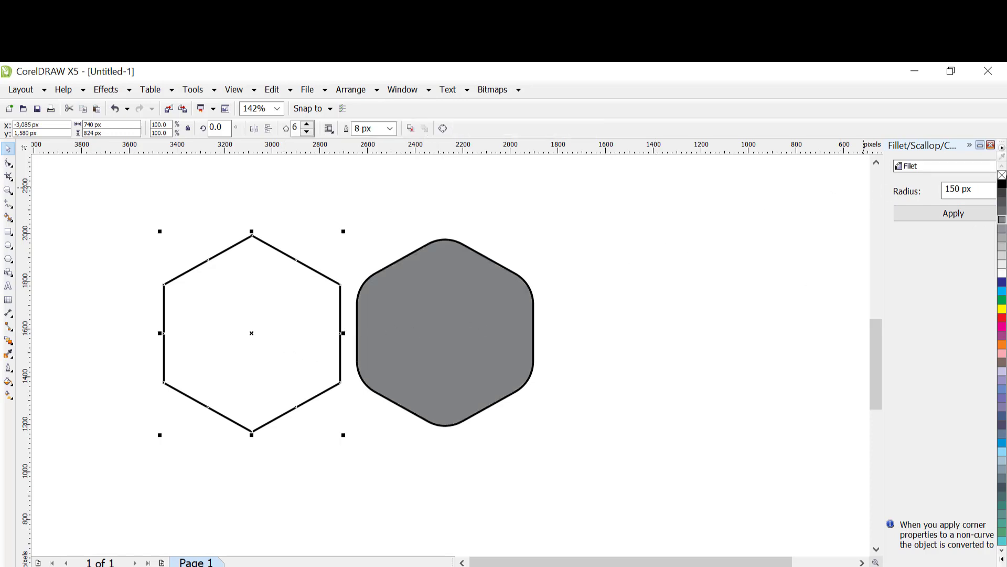
click(1003, 183)
Move the gray rounded hexagon directly on top of the black hexagon
click(438, 324)
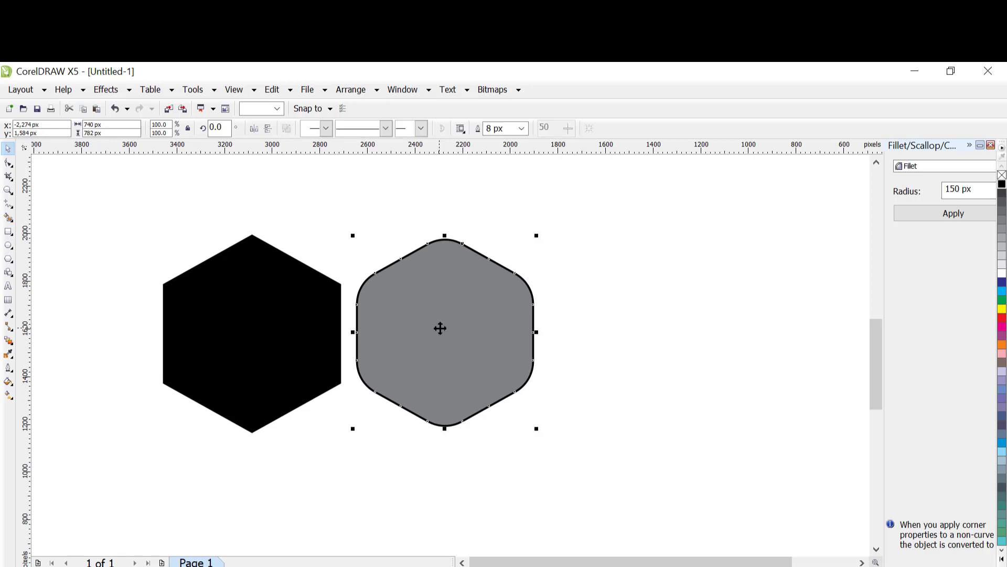
drag(465, 324, 272, 333)
click(399, 329)
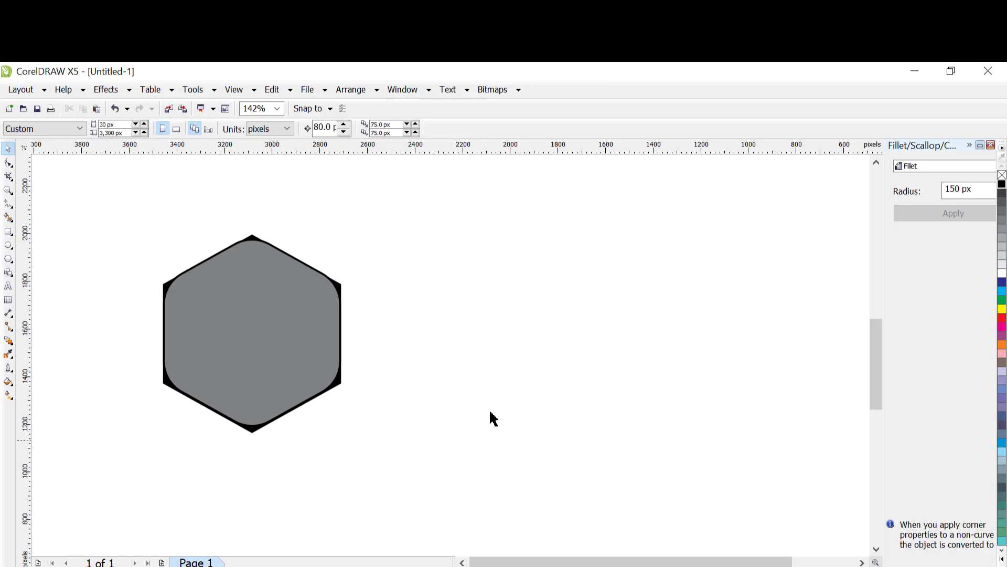
Convert the black hexagon beneath the gray one to curves
click(252, 238)
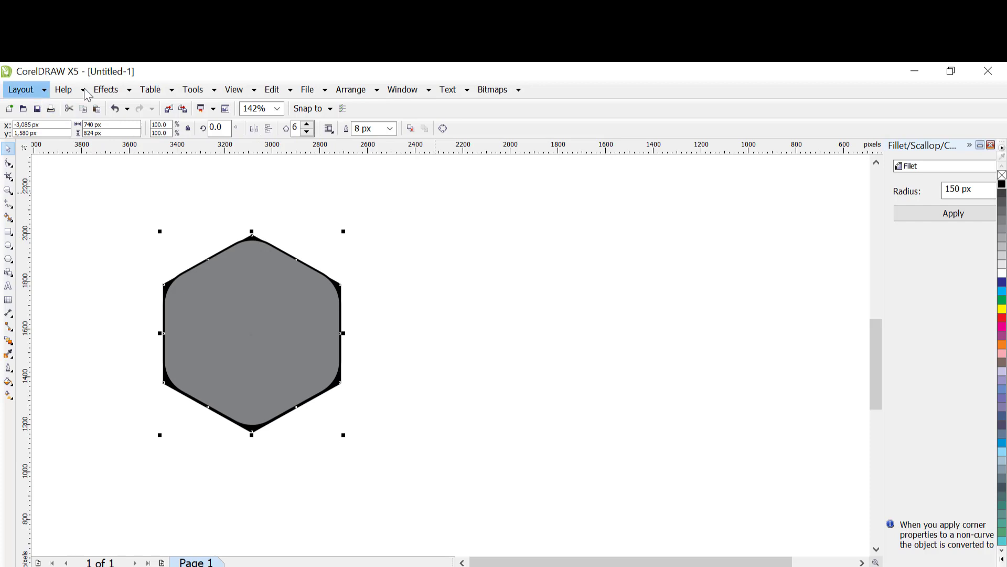
click(366, 92)
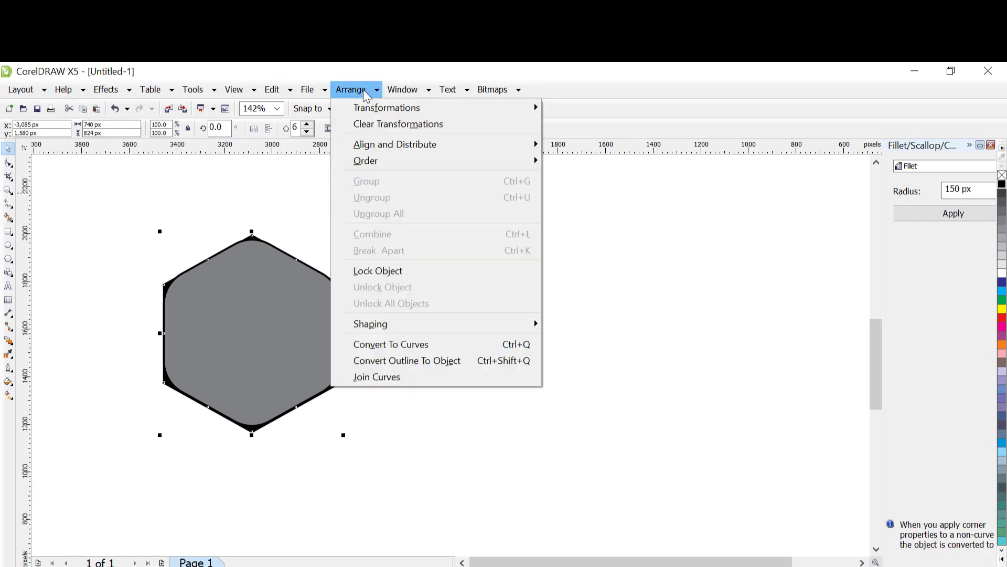
click(395, 344)
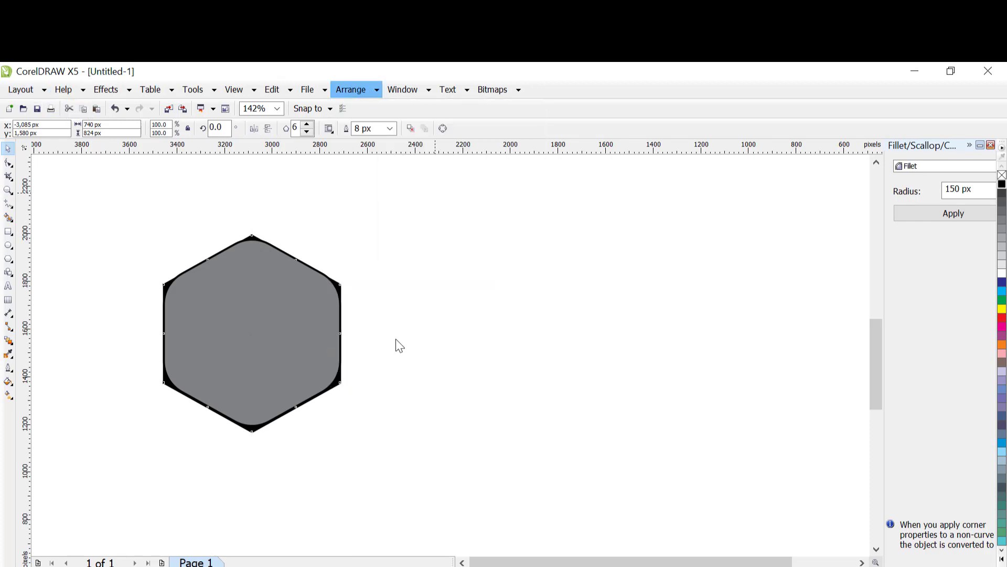
Pull the black hexagon's top, upper-left, bottom and lower-right corner nodes inward to the gray shape's rounded edge
click(9, 164)
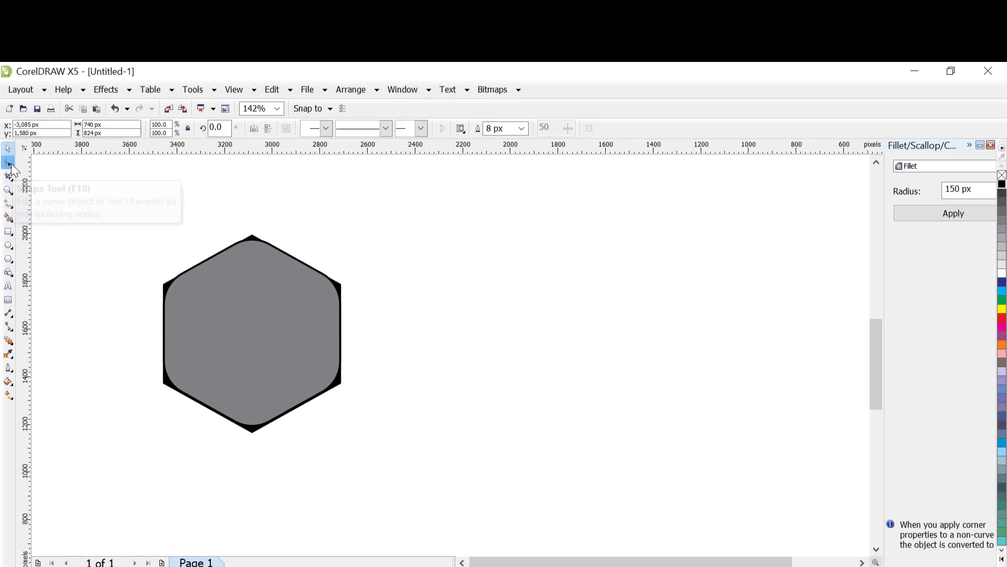
click(252, 238)
drag(252, 237, 251, 244)
click(164, 284)
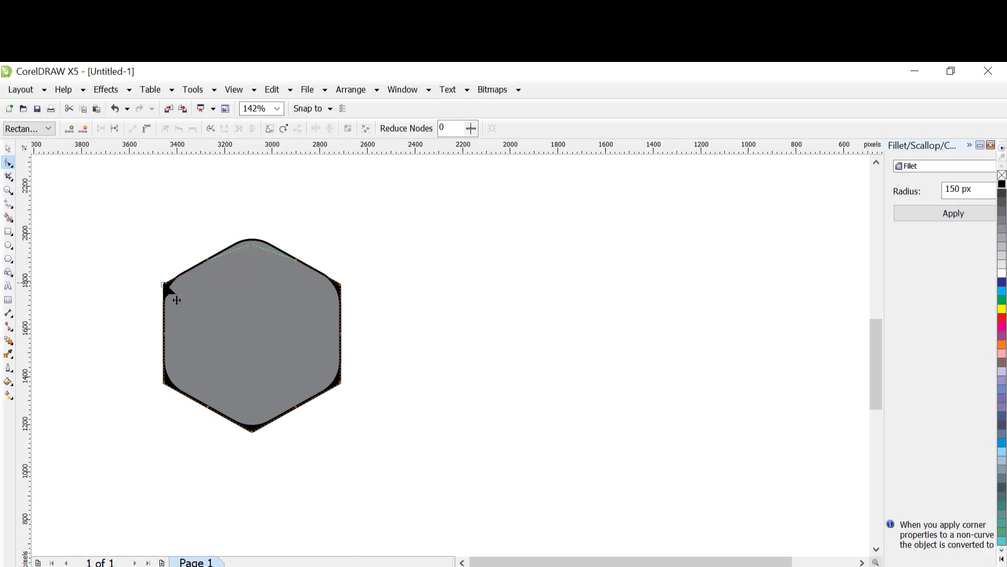
drag(163, 284, 172, 287)
click(249, 428)
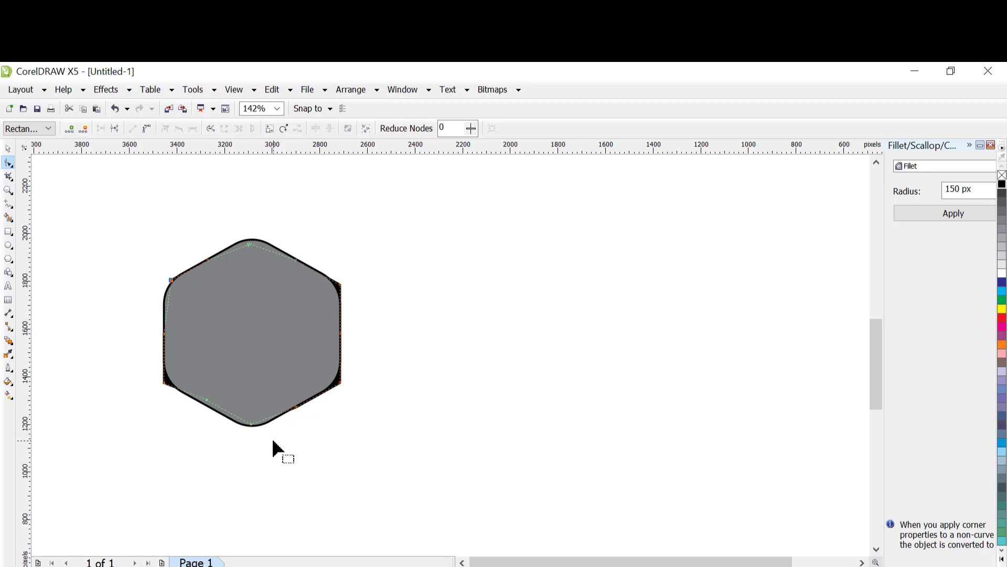
click(332, 386)
click(248, 245)
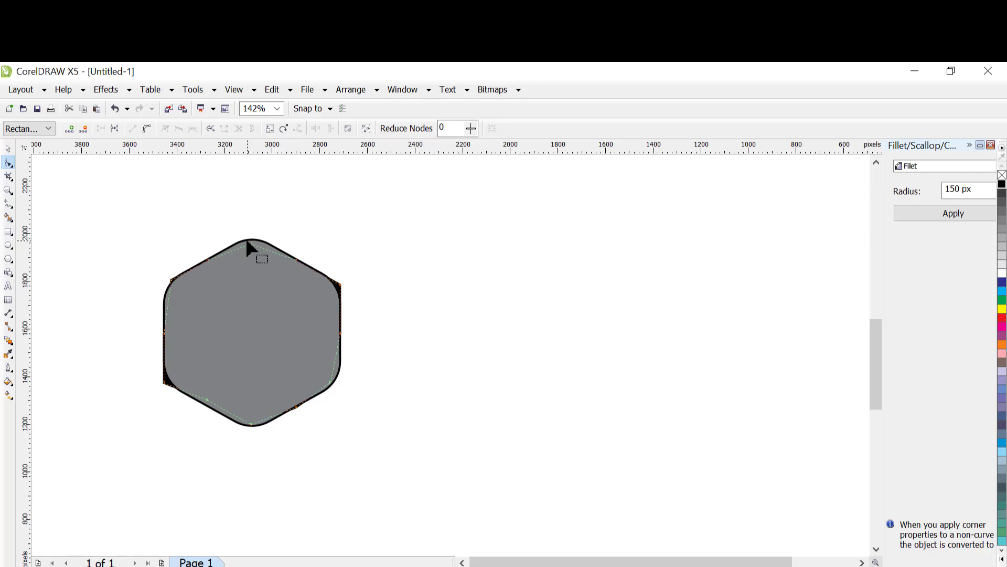
click(247, 242)
Weld the black and gray hexagons into a single shape
click(8, 149)
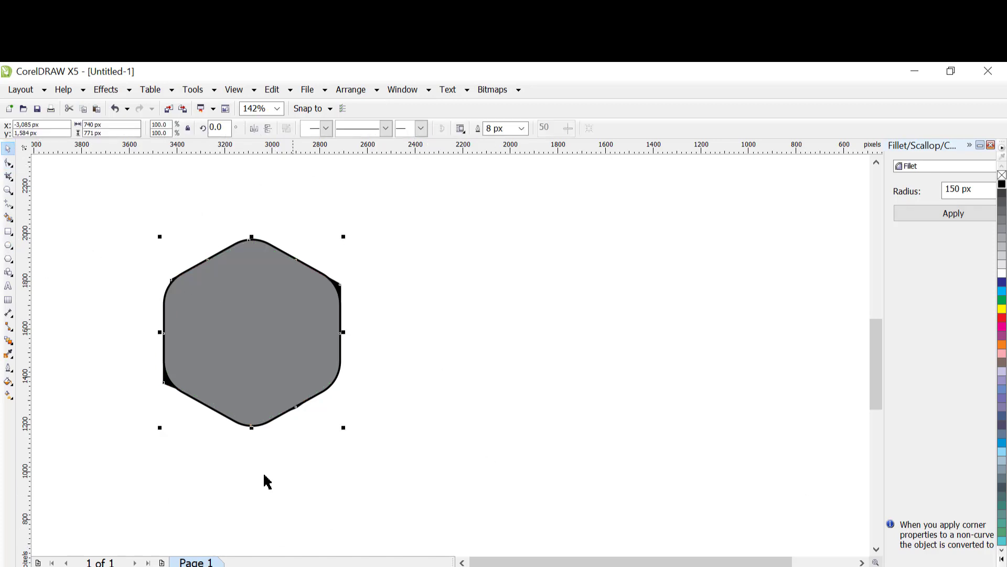
drag(101, 205, 430, 452)
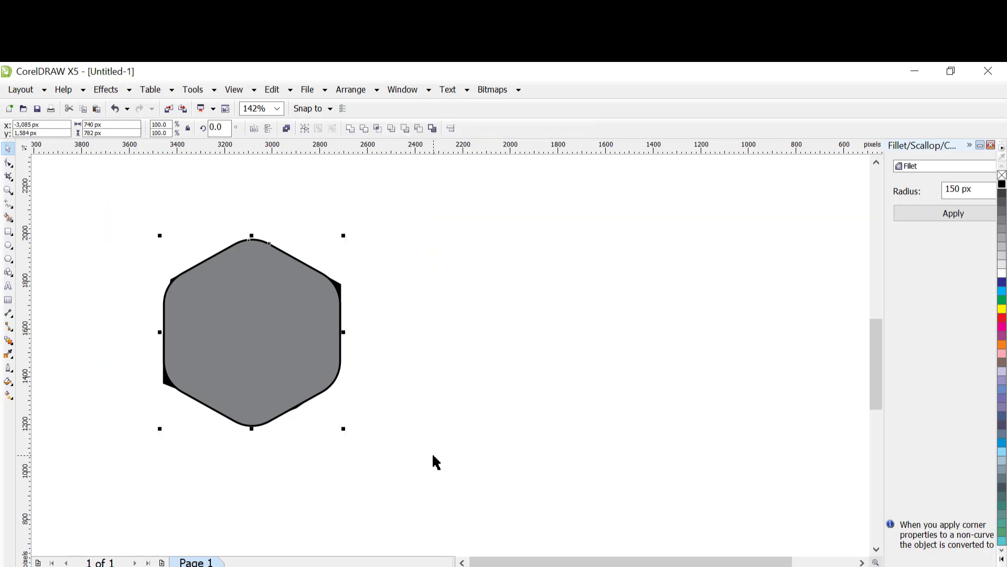
click(350, 129)
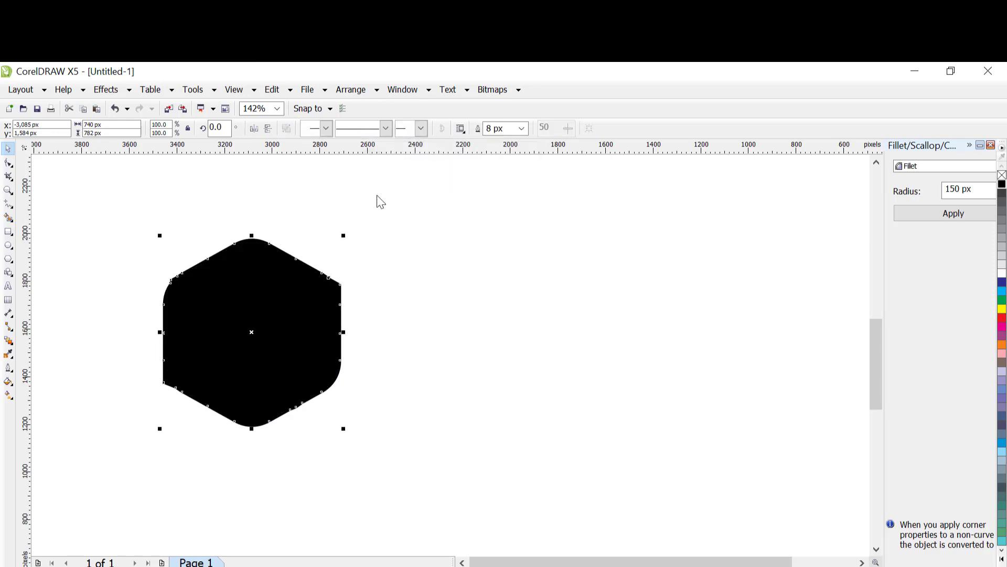
click(443, 286)
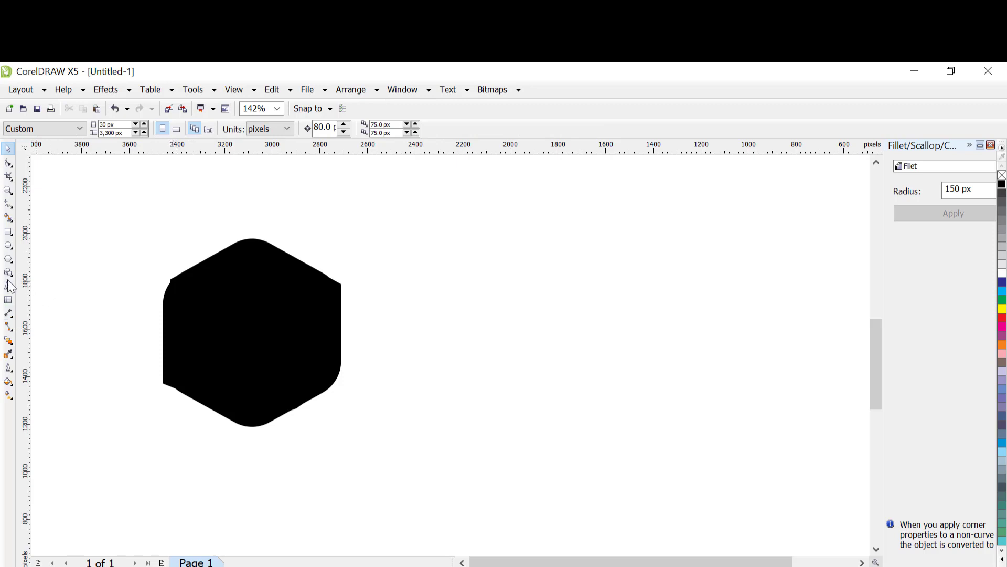
Remove surplus nodes around the welded shape's upper-left and upper-right corners to smooth its edge
click(8, 190)
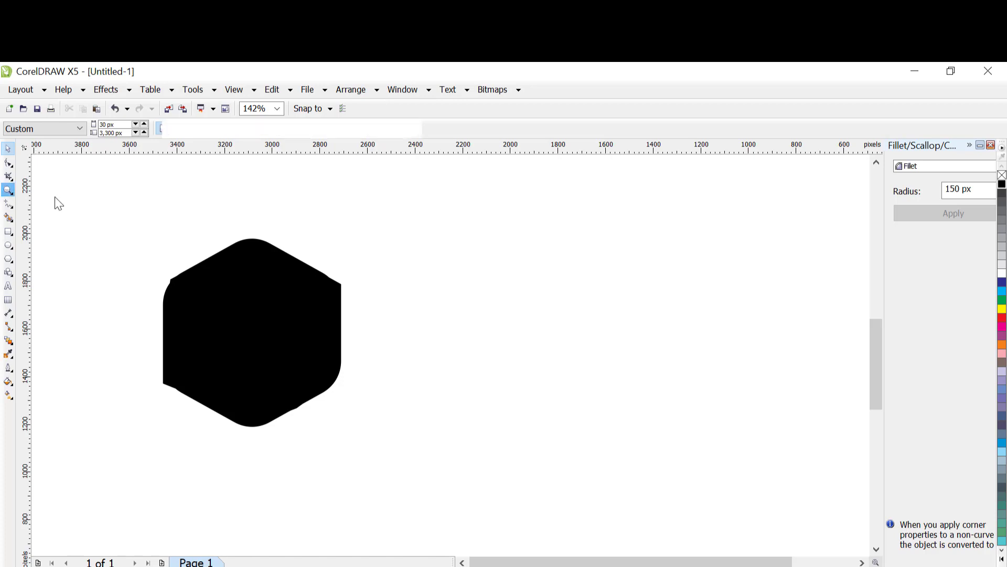
drag(115, 234, 374, 372)
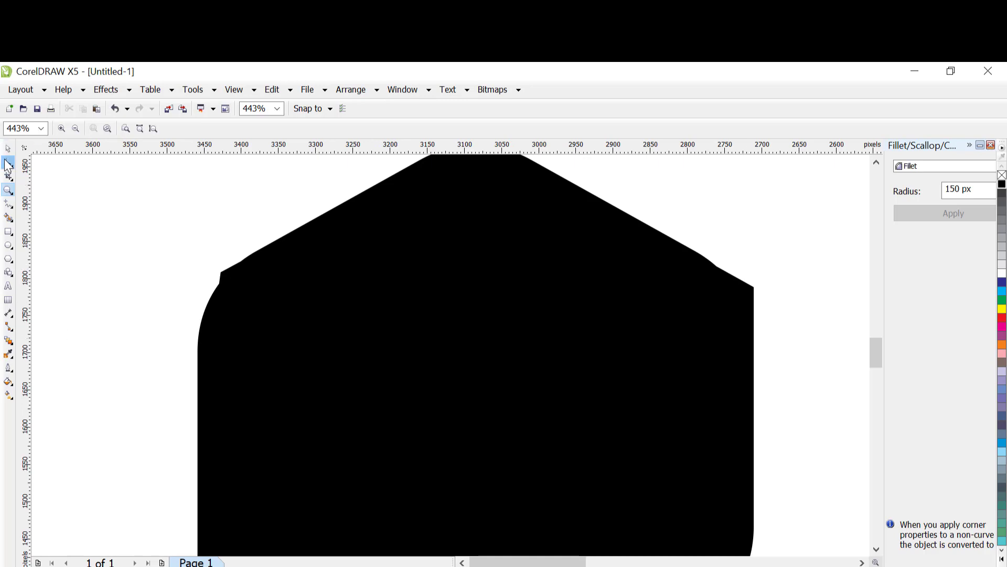
click(8, 148)
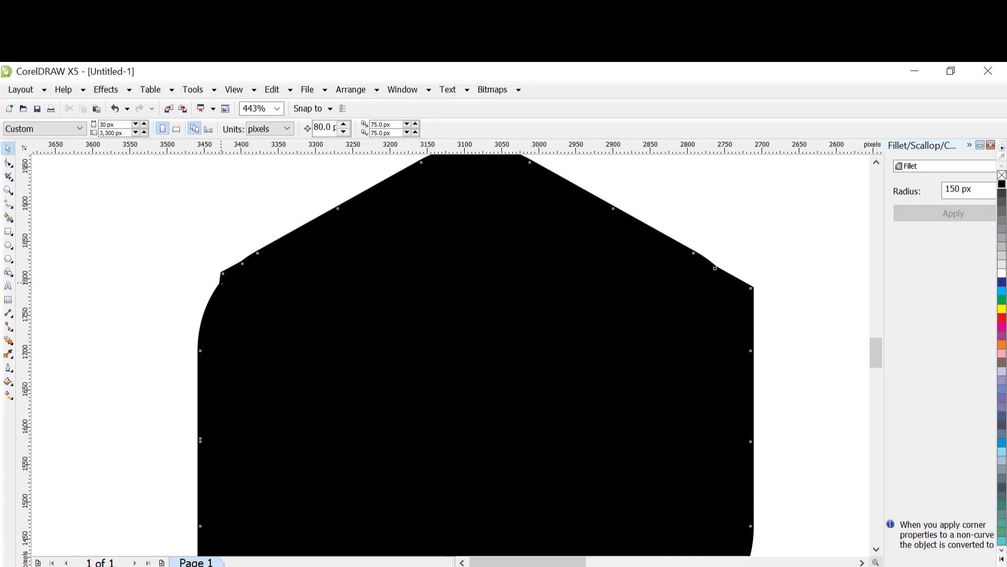
click(475, 438)
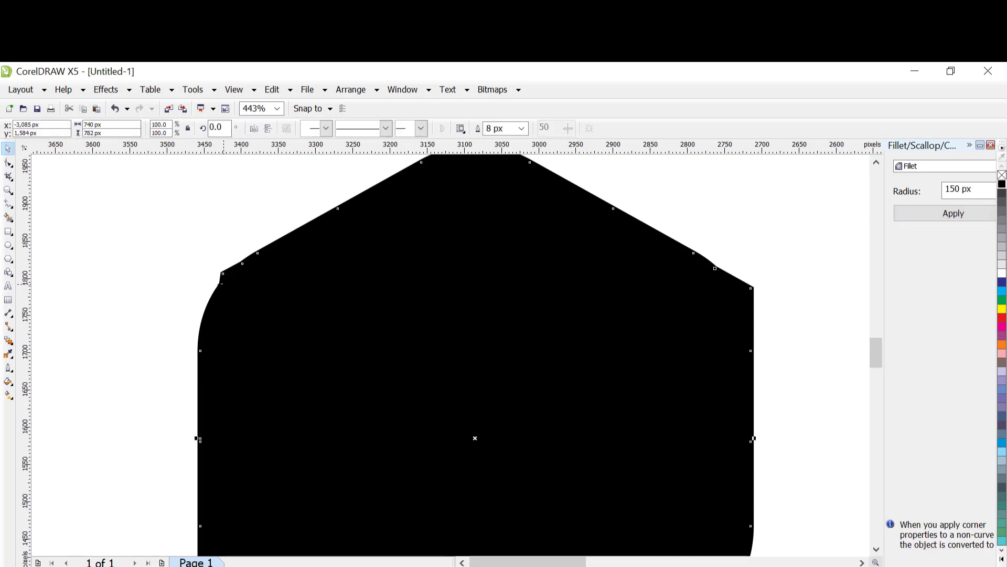
key(F10)
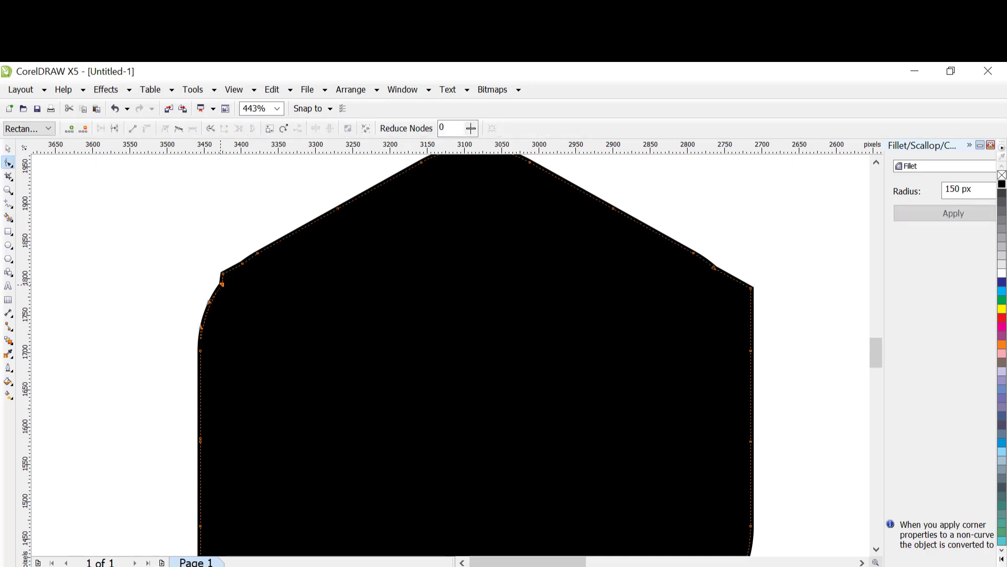
click(953, 213)
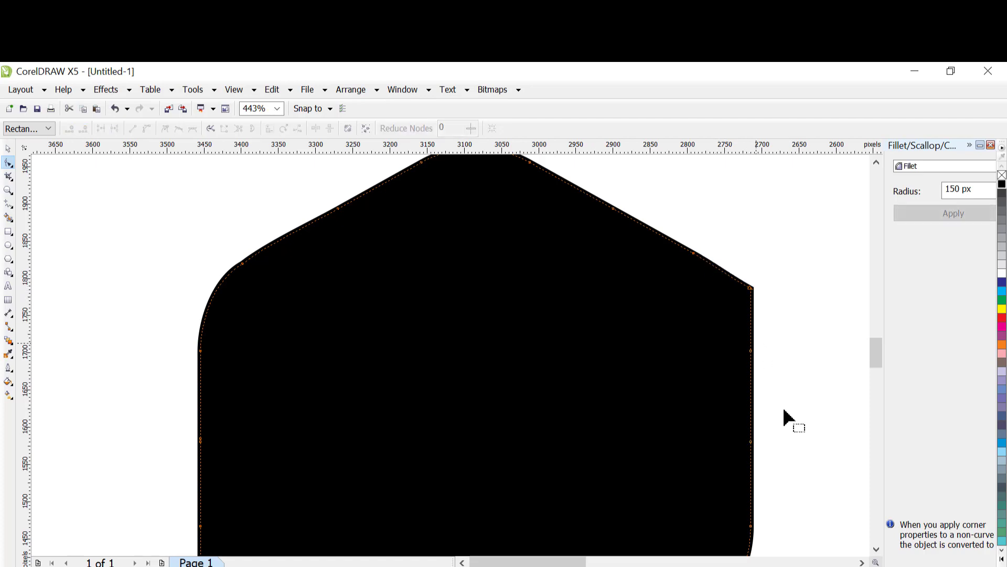
scroll(810, 420, down, 3)
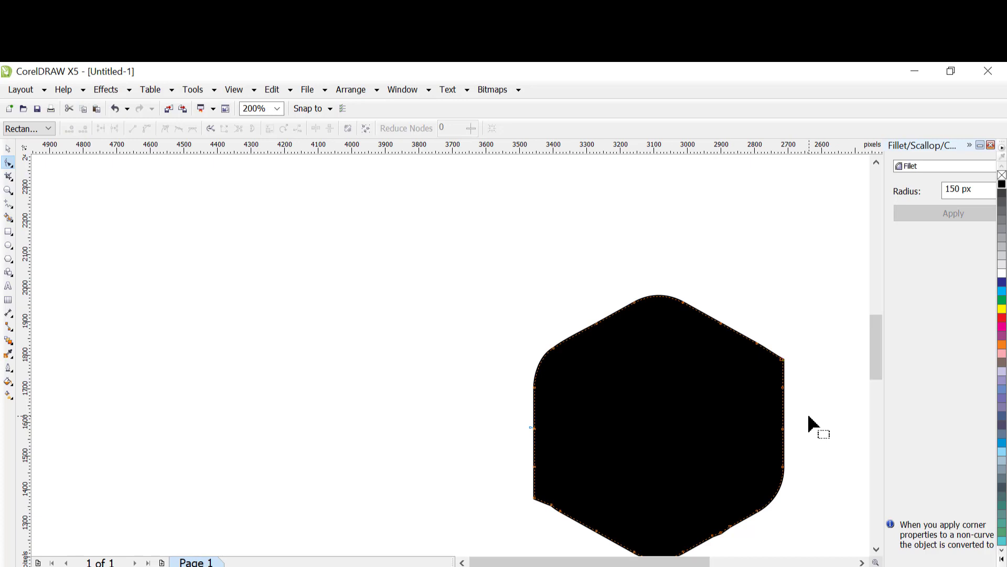
Examine the outline of the whole welded black hexagon with nothing selected
scroll(744, 524, down, 2)
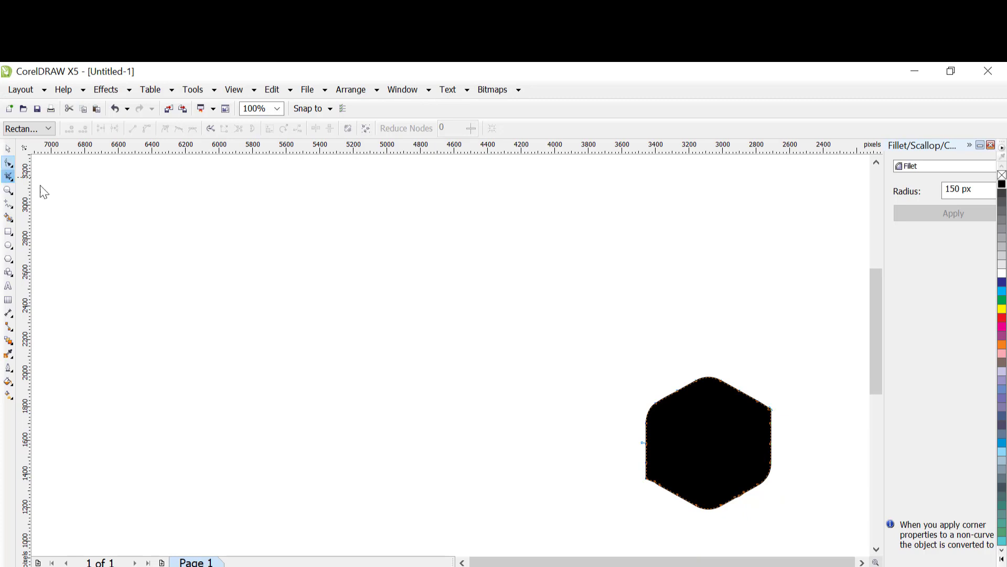
click(277, 109)
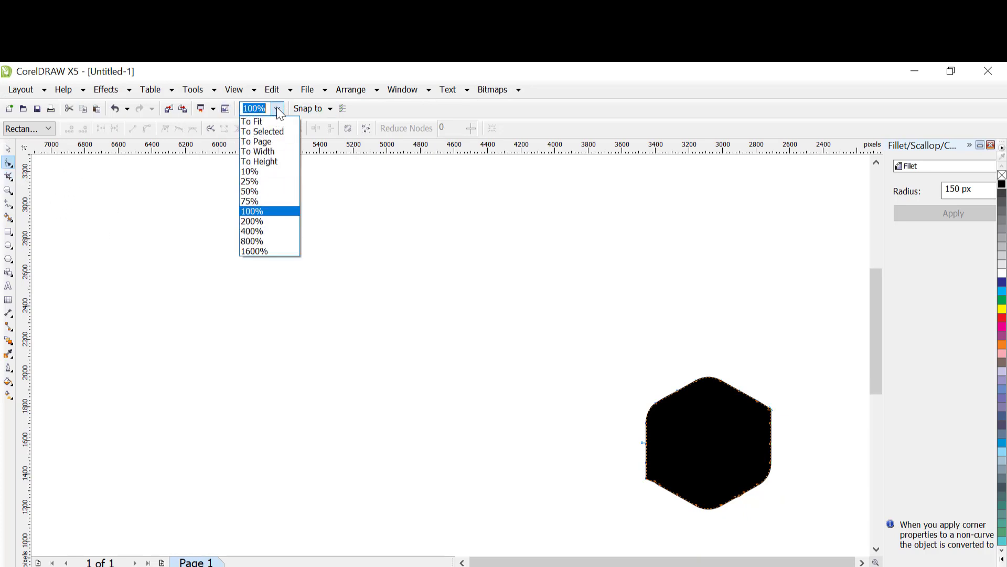
click(265, 141)
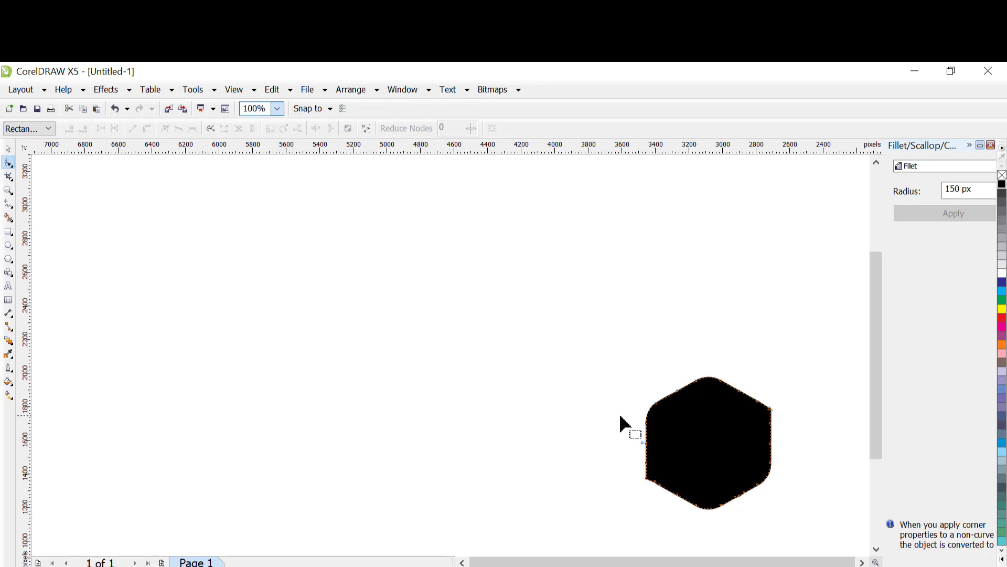
click(277, 109)
click(277, 111)
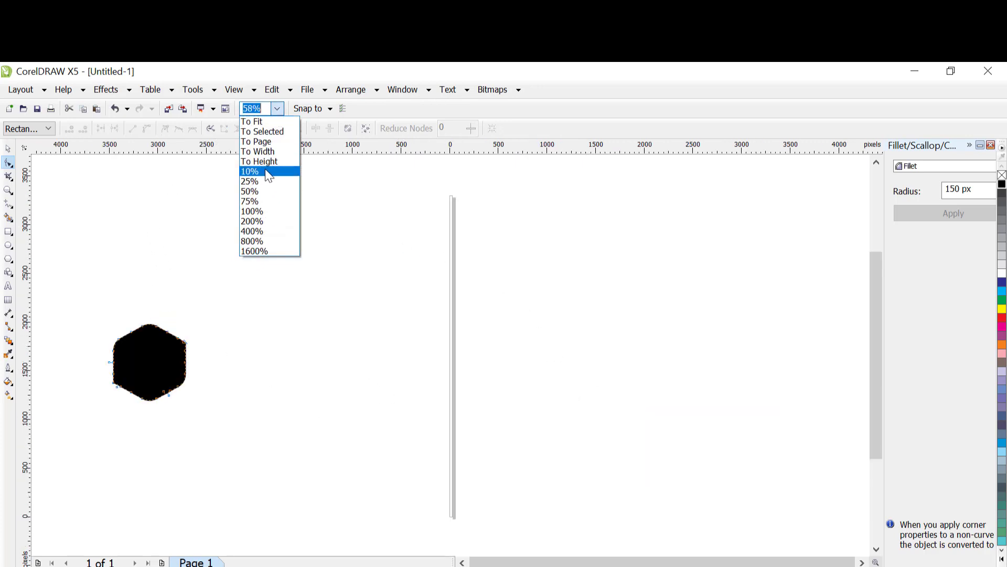
click(260, 205)
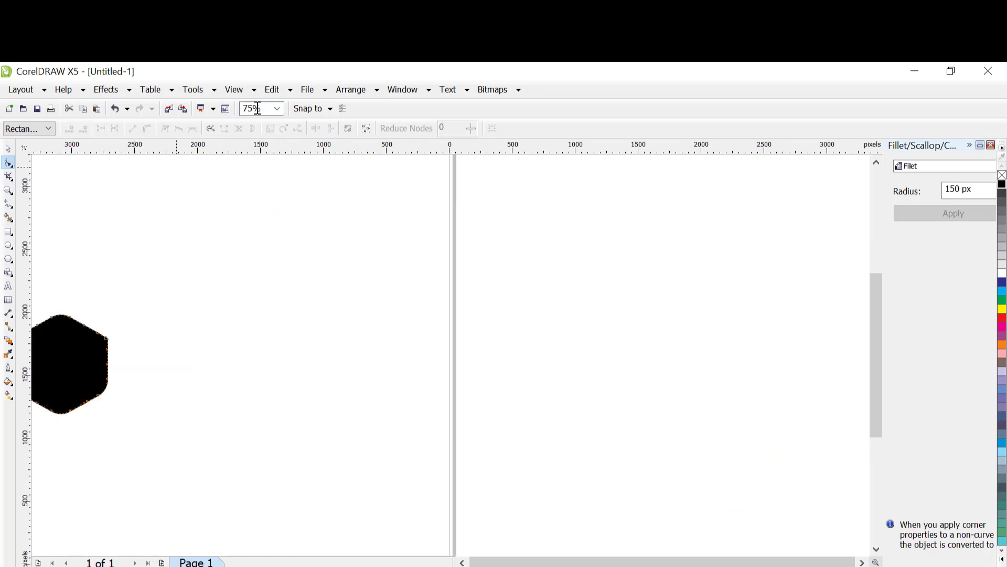
click(462, 563)
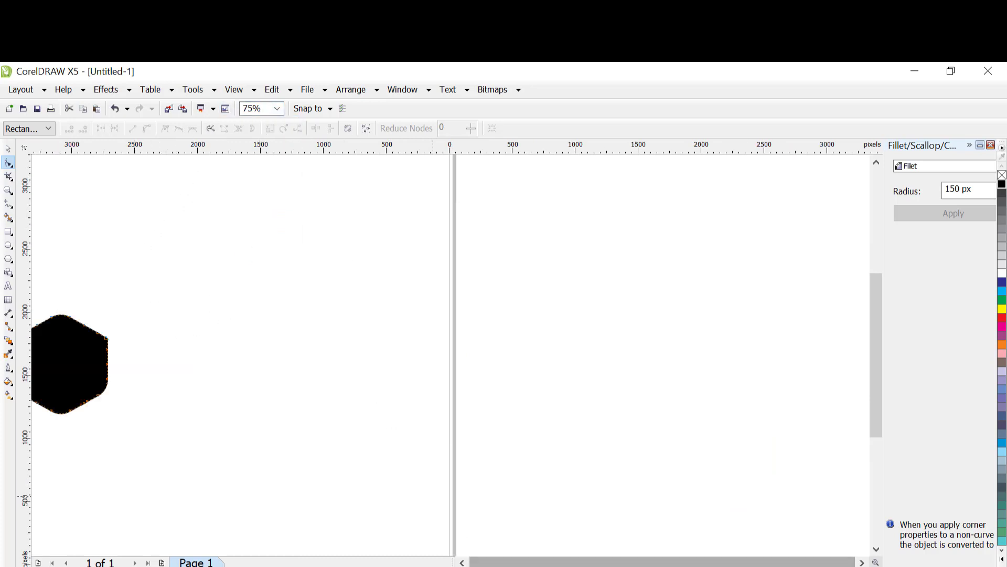
click(463, 562)
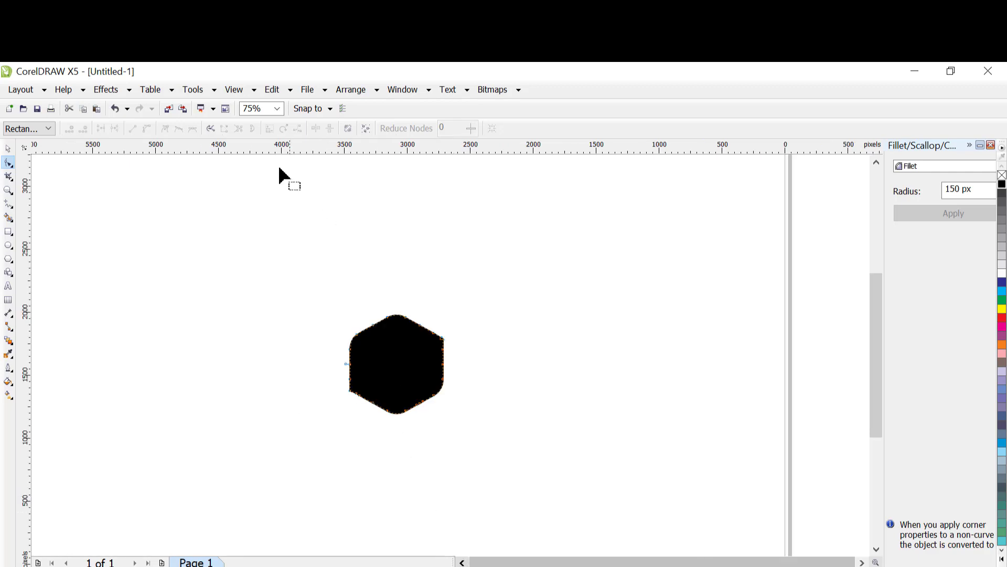
click(8, 190)
drag(278, 252, 564, 488)
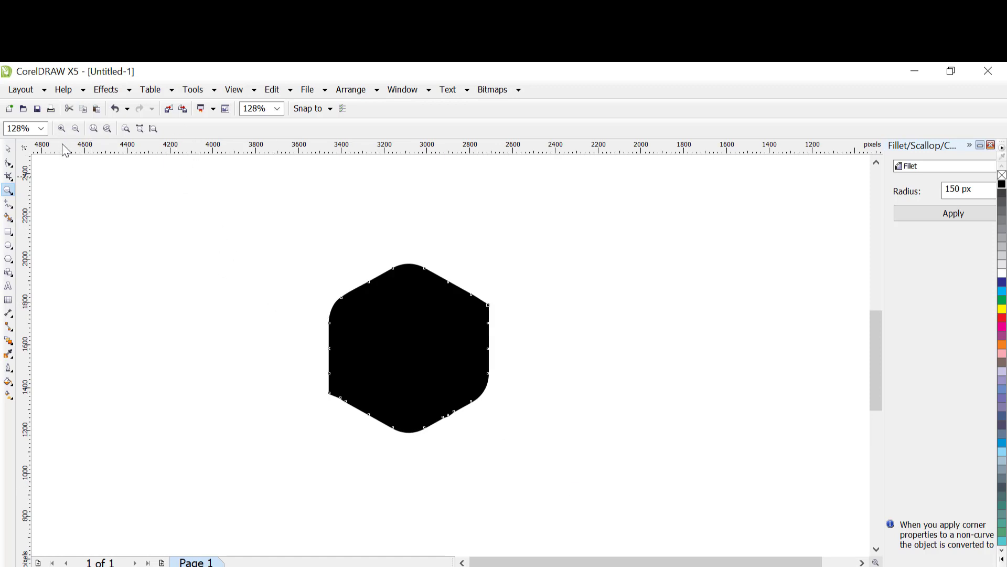
click(8, 149)
click(231, 185)
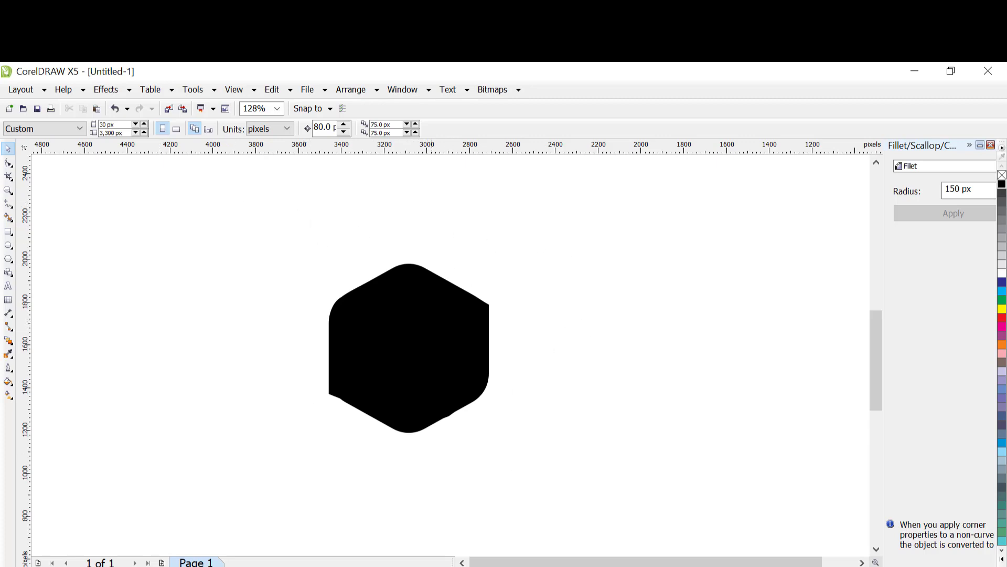
Draw a near-square rectangle about 336 by 326 px beside the black hexagon and fill it yellow
click(8, 233)
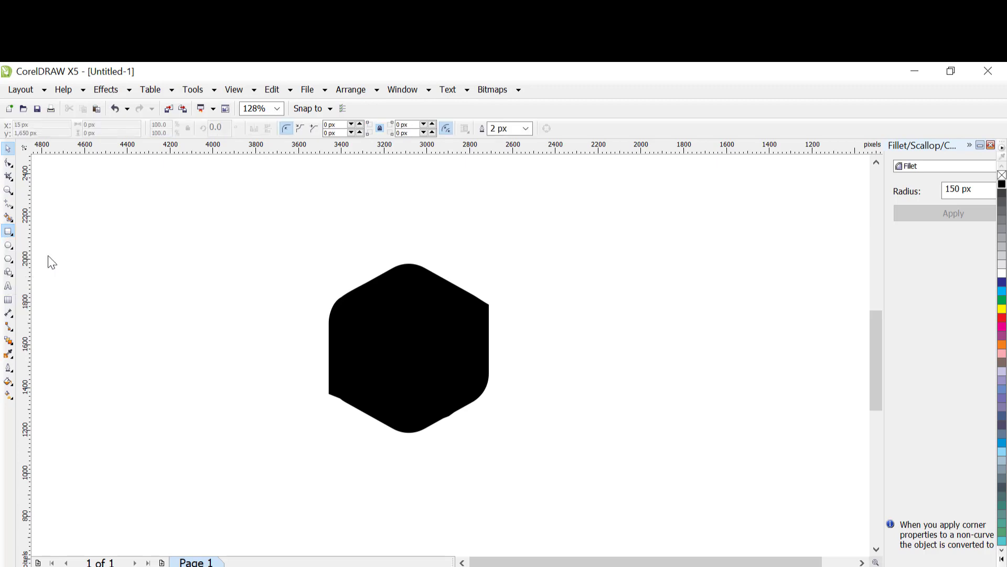
drag(604, 277, 675, 347)
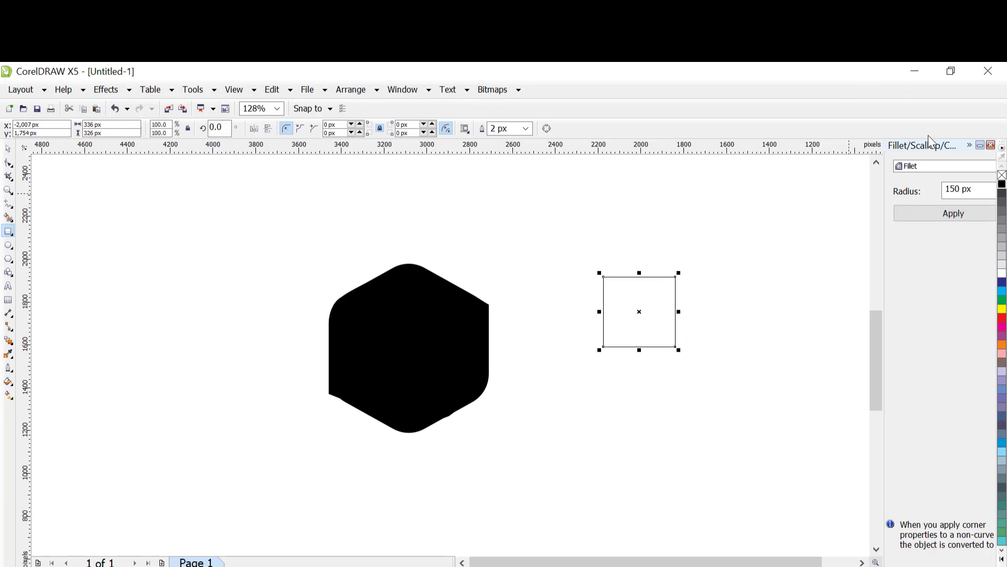
click(1003, 309)
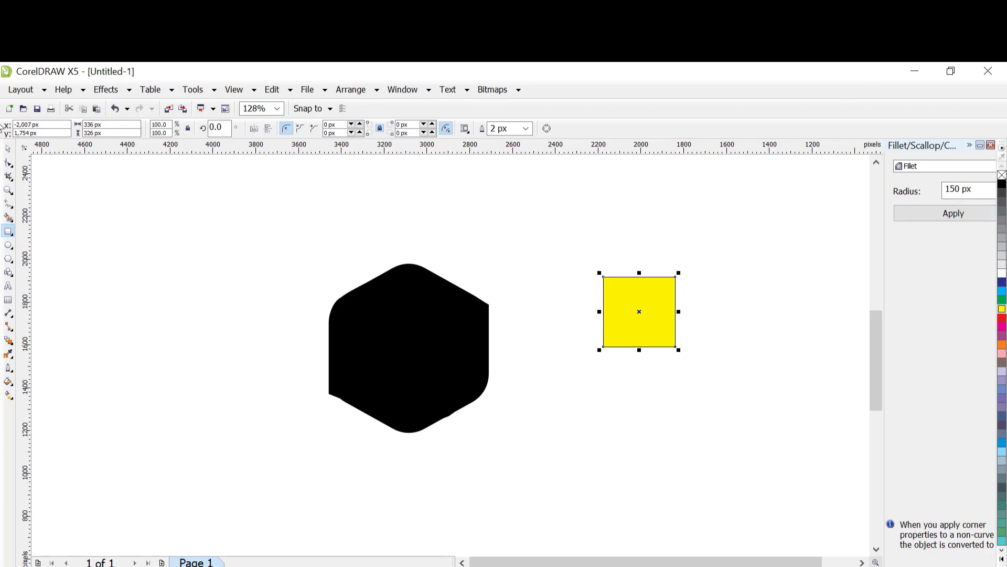
click(8, 148)
click(660, 295)
click(787, 277)
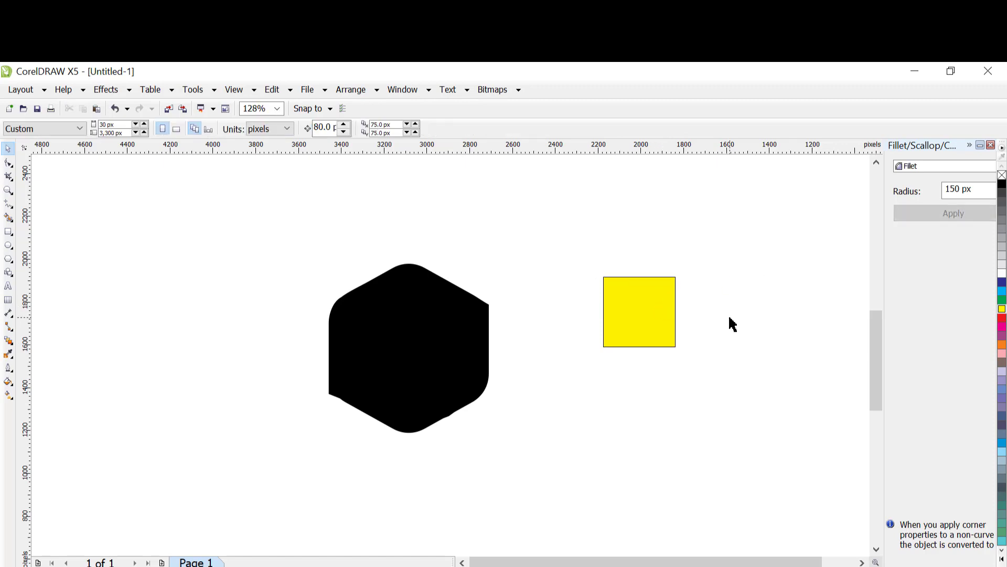
Rotate the yellow rectangle to about 315° so it stands on one corner as a diamond
click(608, 308)
click(743, 321)
click(660, 325)
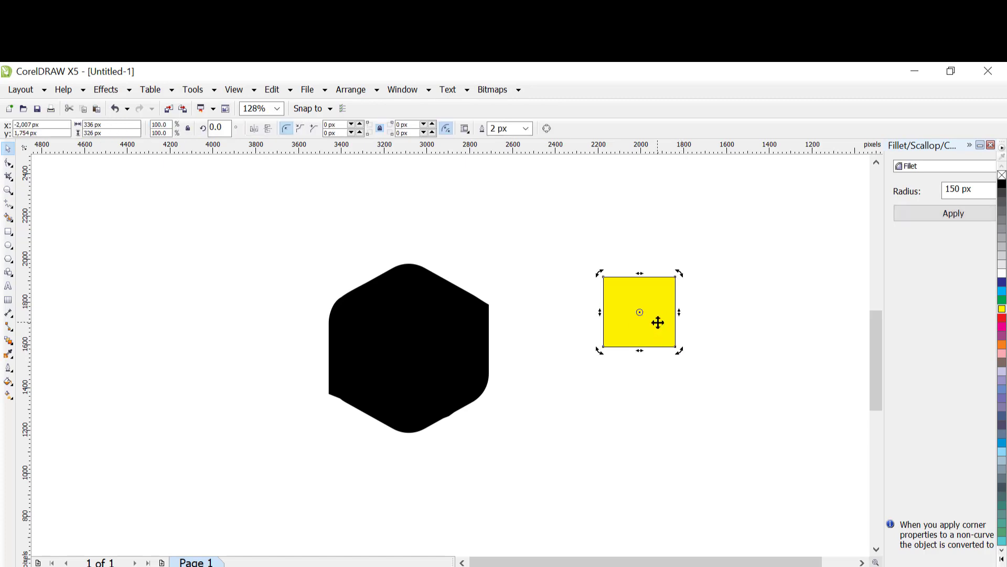
click(680, 274)
drag(682, 277, 708, 317)
click(712, 307)
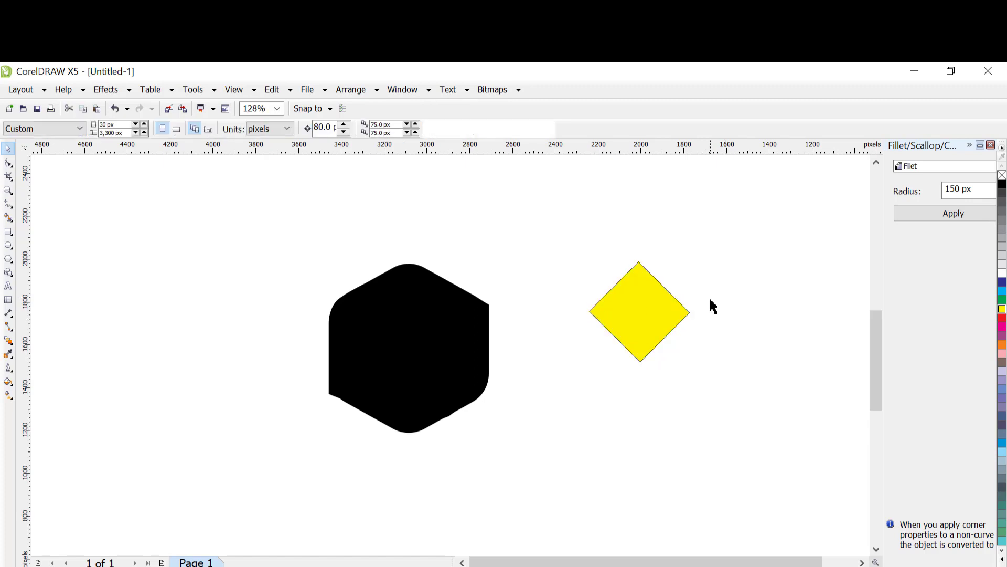
Narrow the yellow diamond to about 287 px wide, keeping its height
click(675, 319)
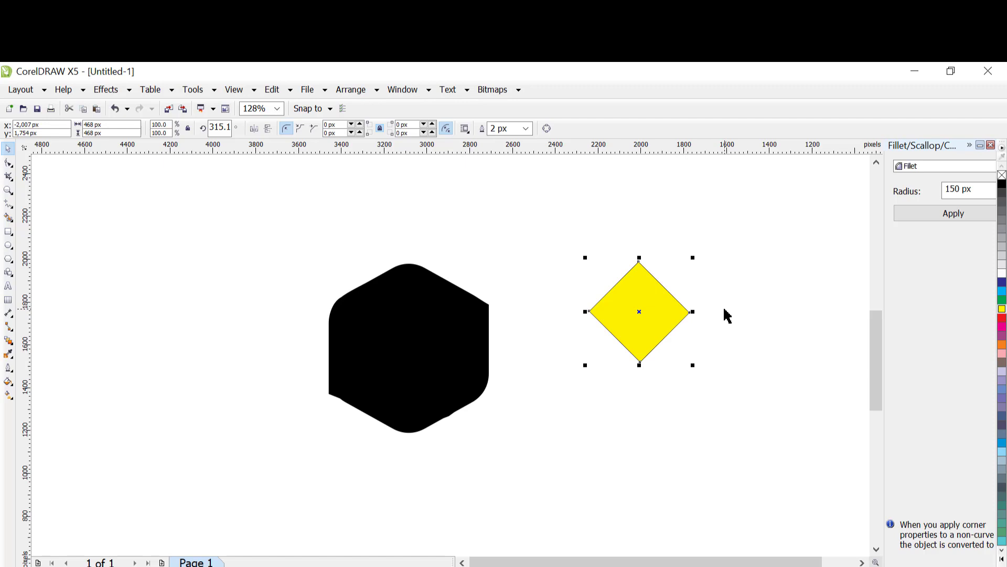
drag(695, 311, 677, 318)
click(802, 300)
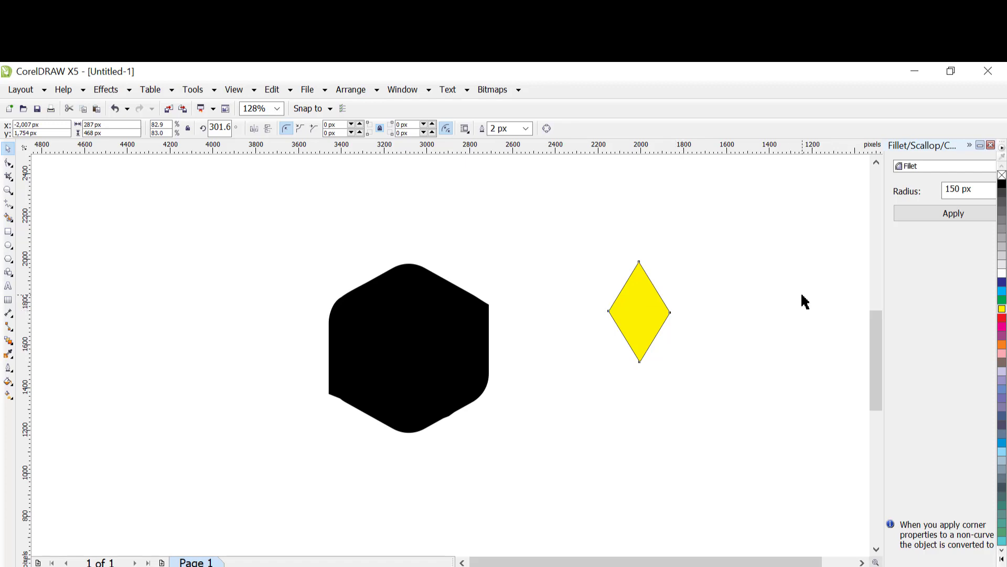
Move the yellow diamond onto the centre of the black hexagon and rotate it to about 327.5°
click(644, 311)
drag(644, 311, 411, 347)
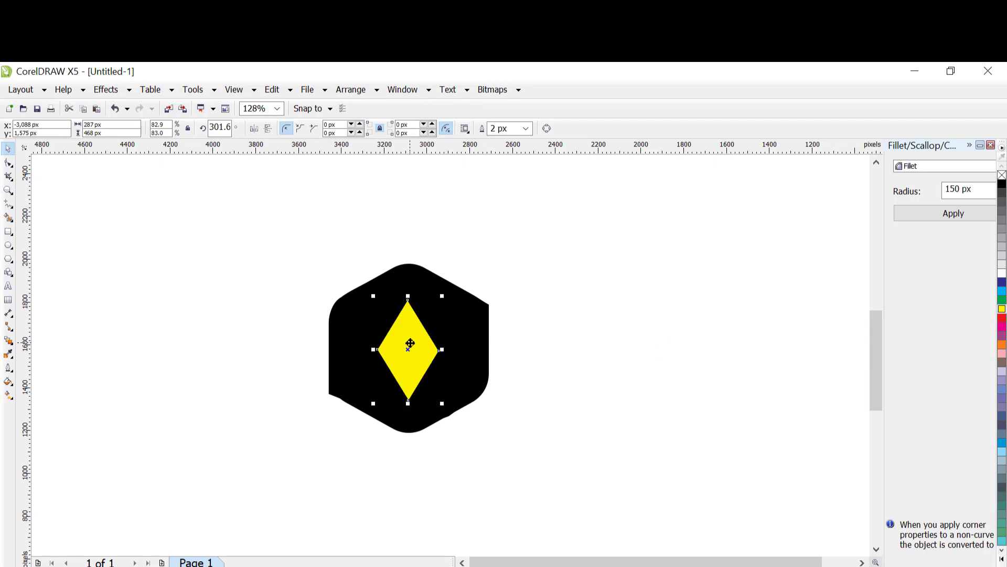
click(410, 332)
drag(441, 294, 465, 326)
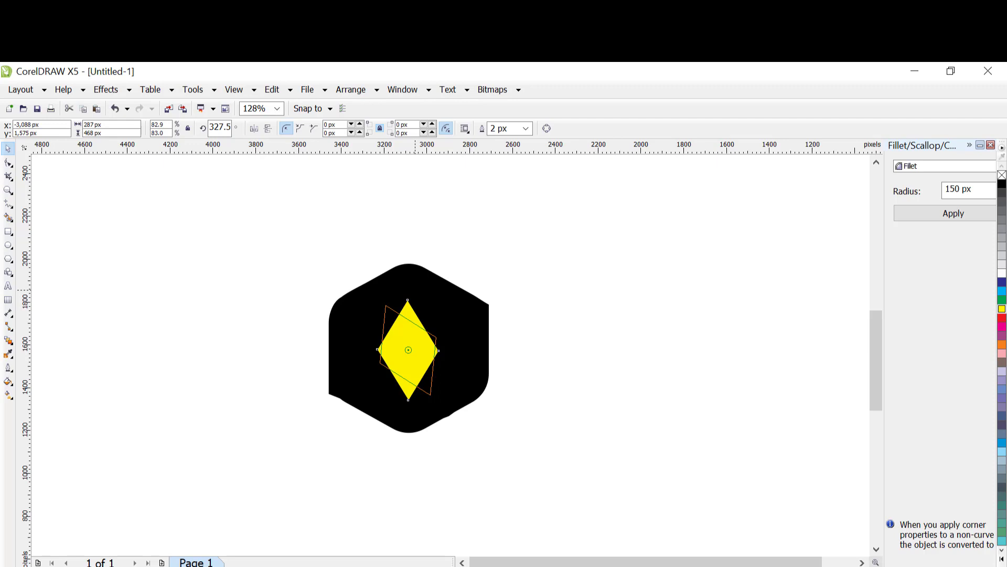
drag(465, 325, 465, 326)
click(602, 353)
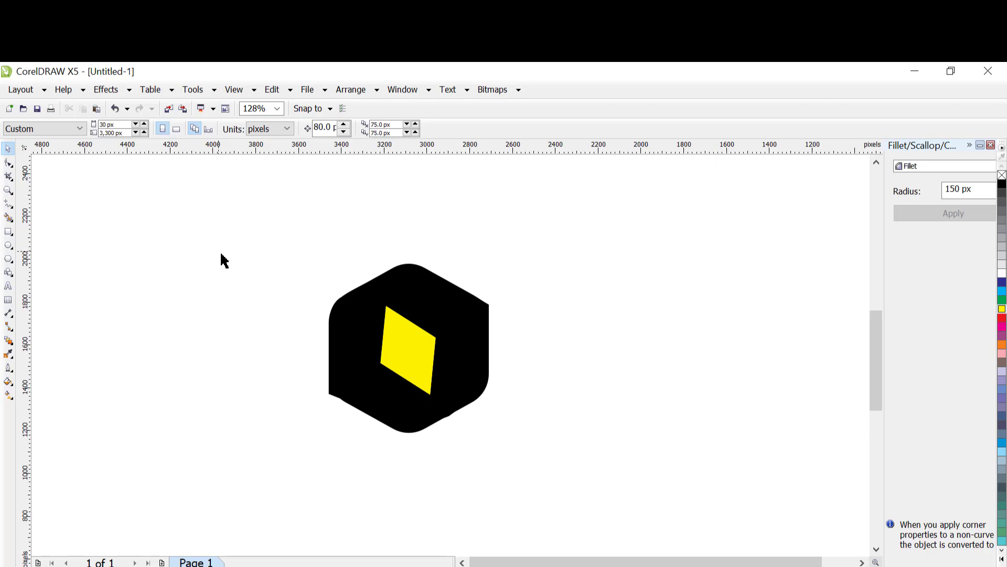
Combine the black hexagon and the yellow diamond so the diamond becomes a cut-out
drag(236, 263, 550, 448)
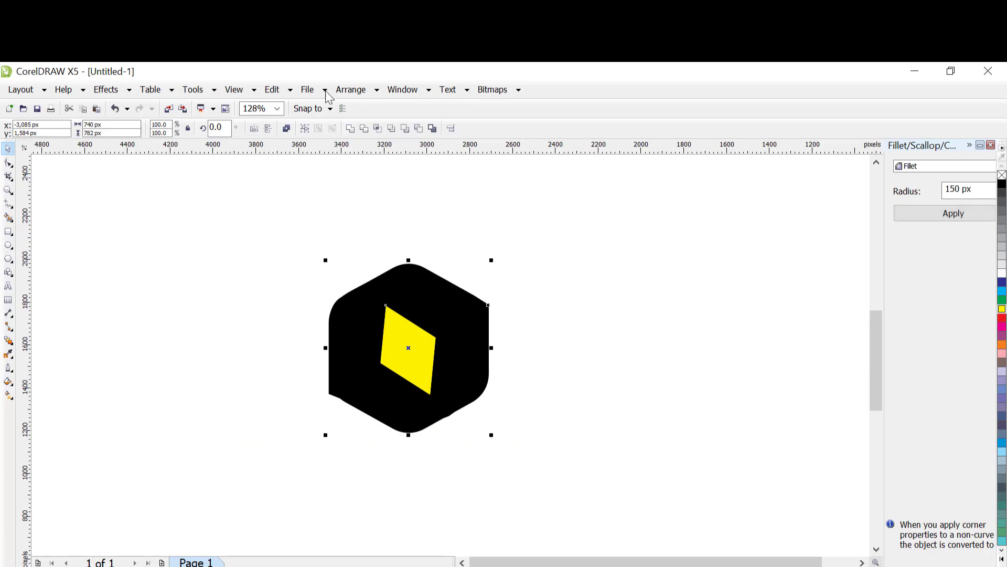
click(287, 131)
click(538, 290)
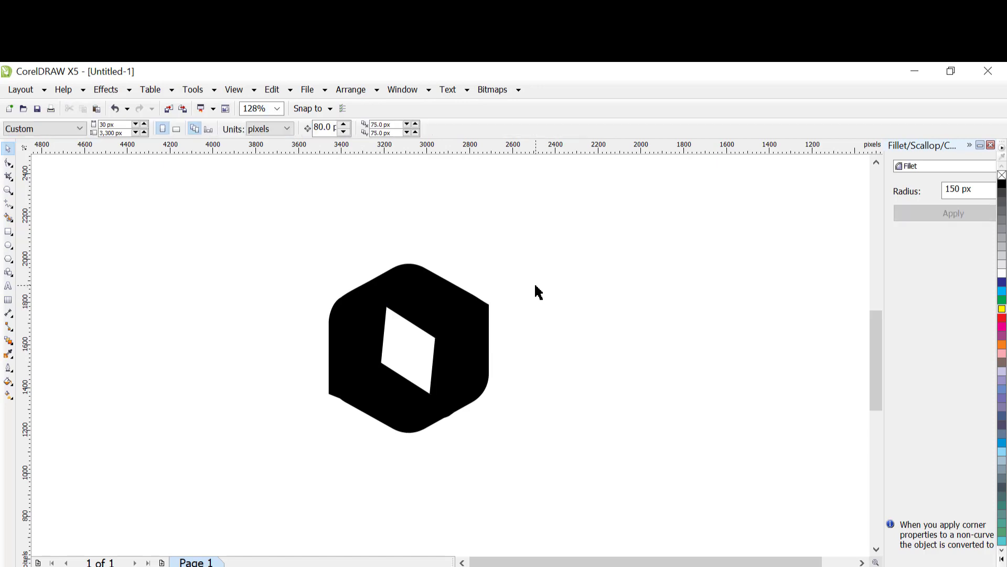
Move the combined hexagon up and to the left on the canvas and fill it with medium gray
drag(470, 328, 351, 306)
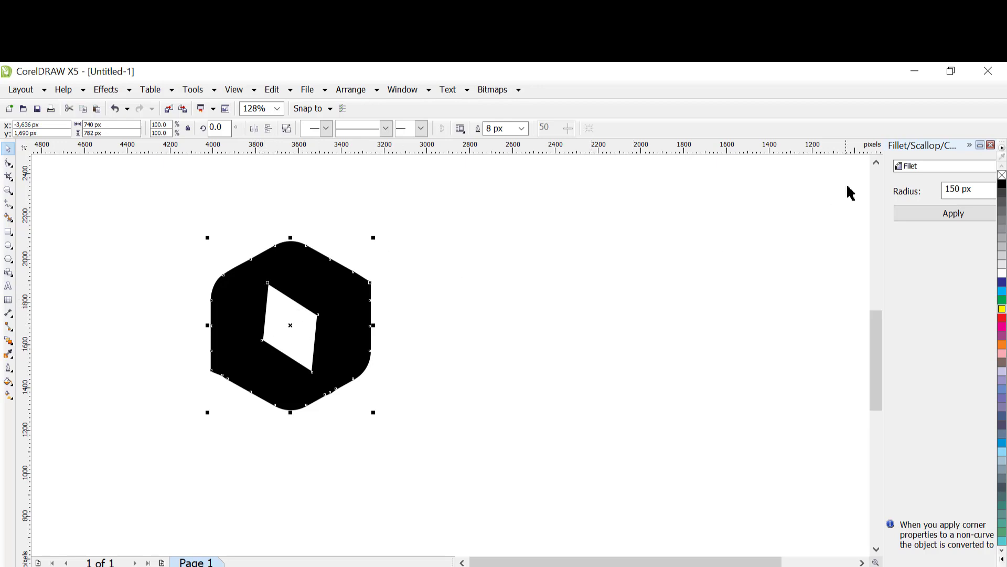
click(1003, 237)
click(456, 256)
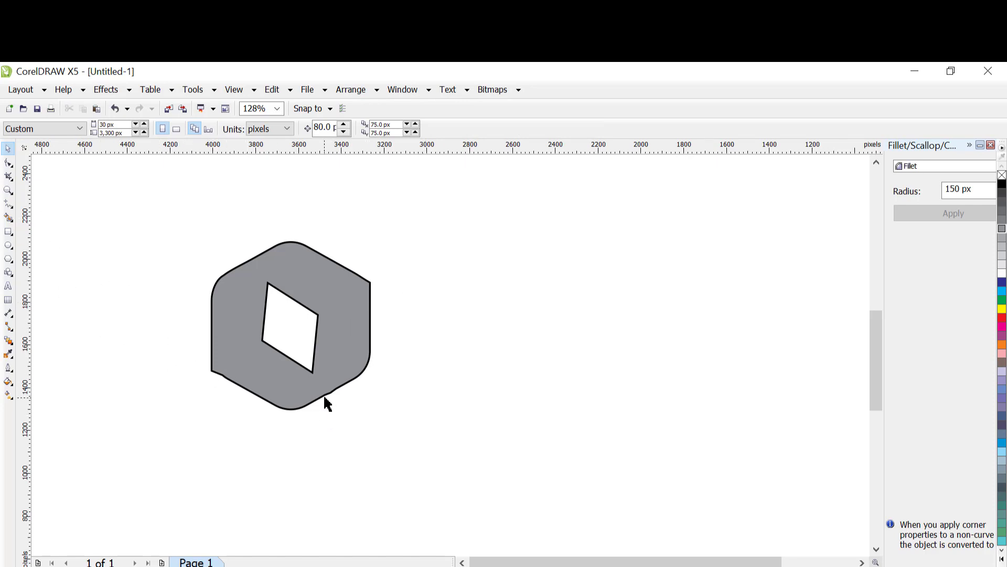
Delete the surplus nodes on the gray hexagon's lower-left and lower-right edges to straighten the outline
click(8, 191)
drag(176, 293, 398, 420)
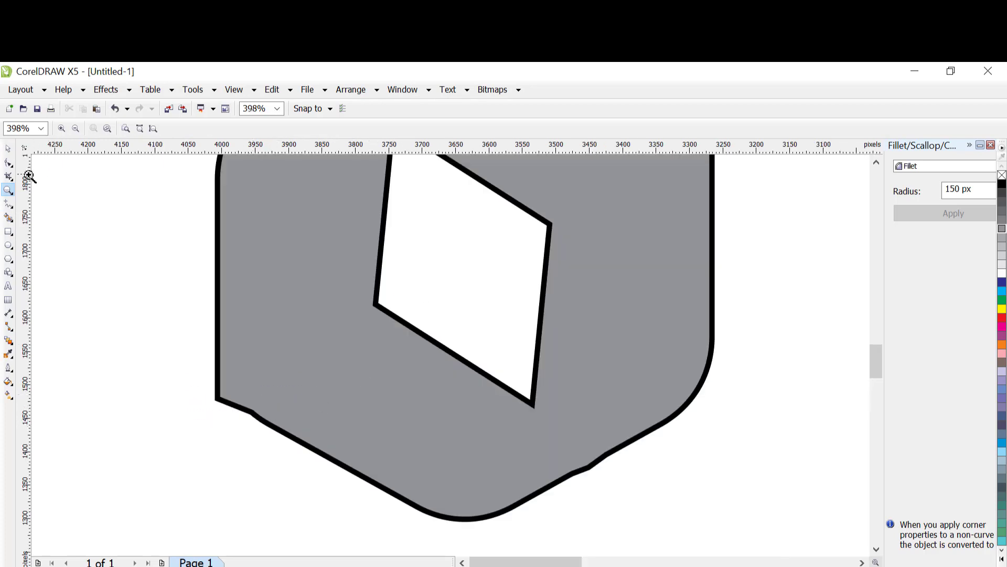
click(8, 148)
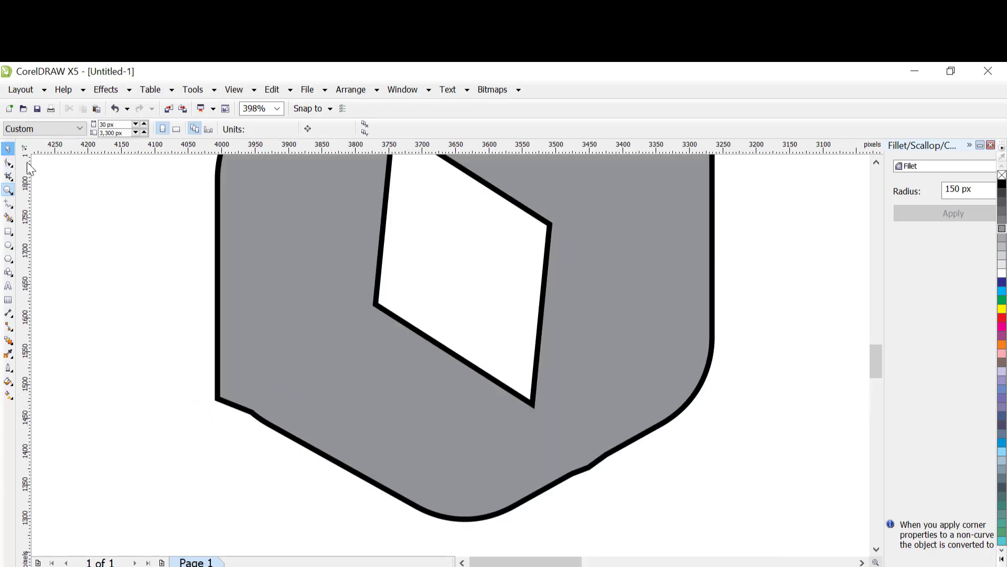
click(252, 418)
key(F10)
click(252, 415)
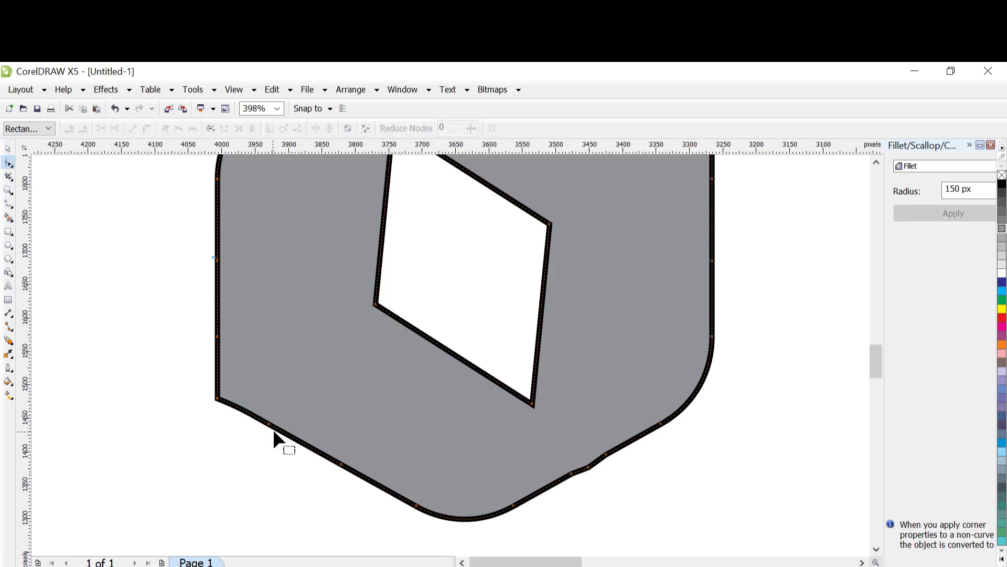
double_click(588, 468)
scroll(754, 355, up, 1)
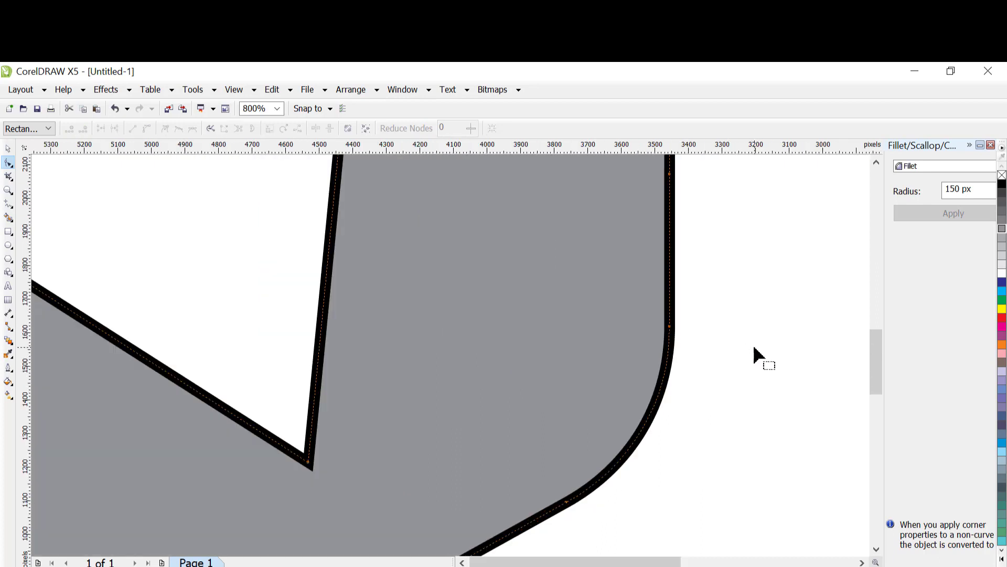
scroll(755, 357, down, 2)
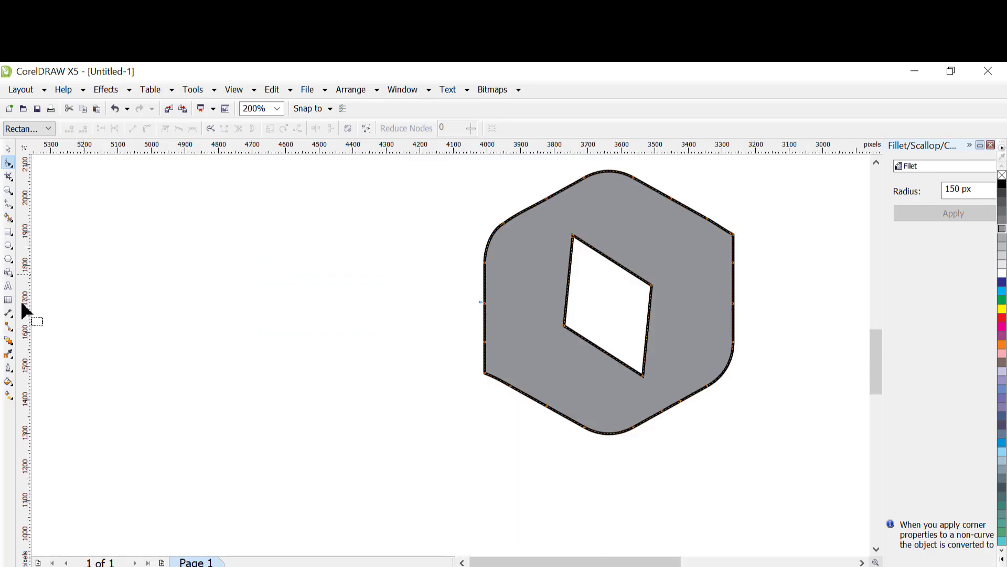
Move the gray hexagon down and to the left, toward the middle of the visible canvas
click(8, 148)
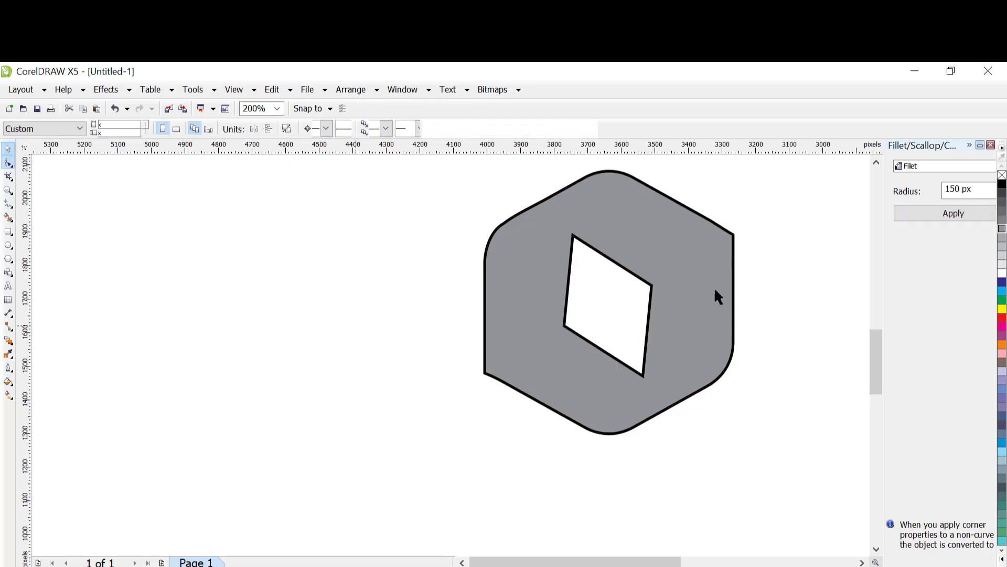
drag(674, 286, 527, 342)
click(636, 329)
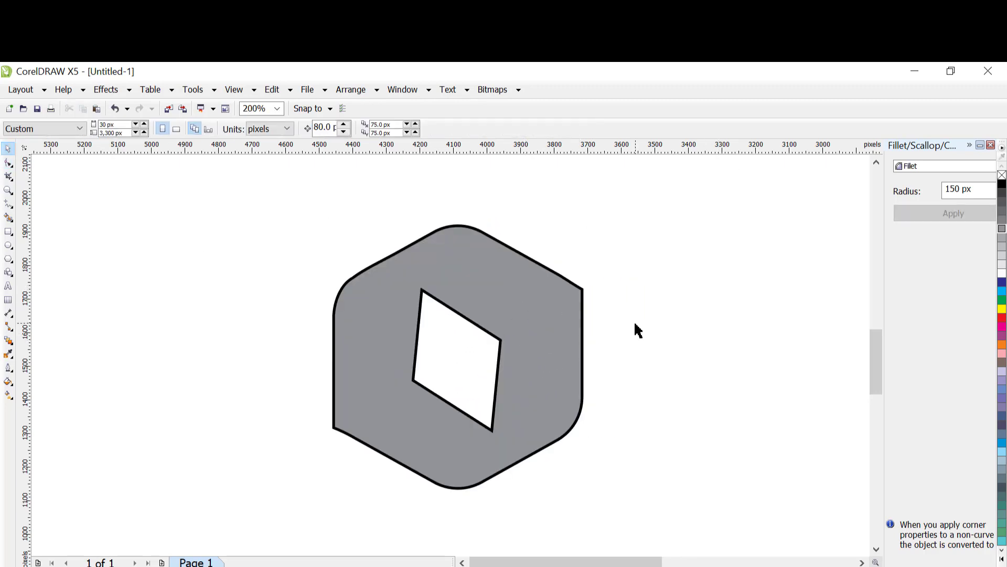
Draw a straight Freehand line about 61 by 194 px from above the gray hexagon down to its sharp upper-right corner
click(9, 204)
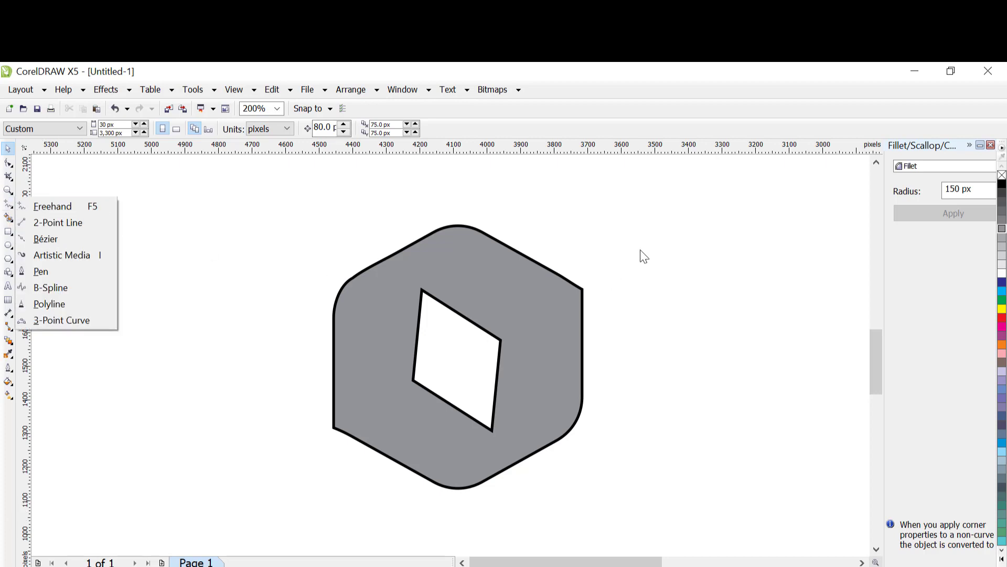
click(11, 218)
click(8, 206)
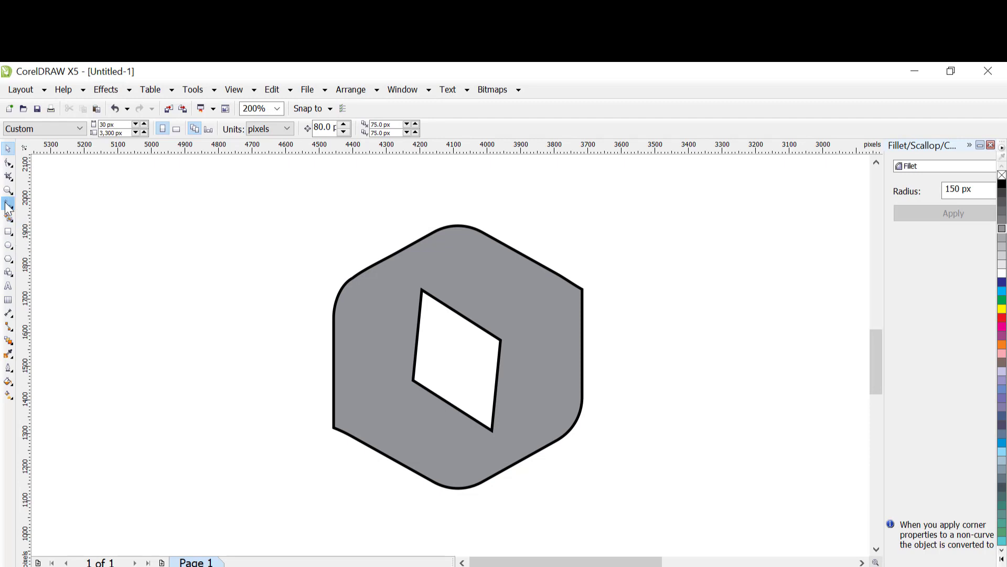
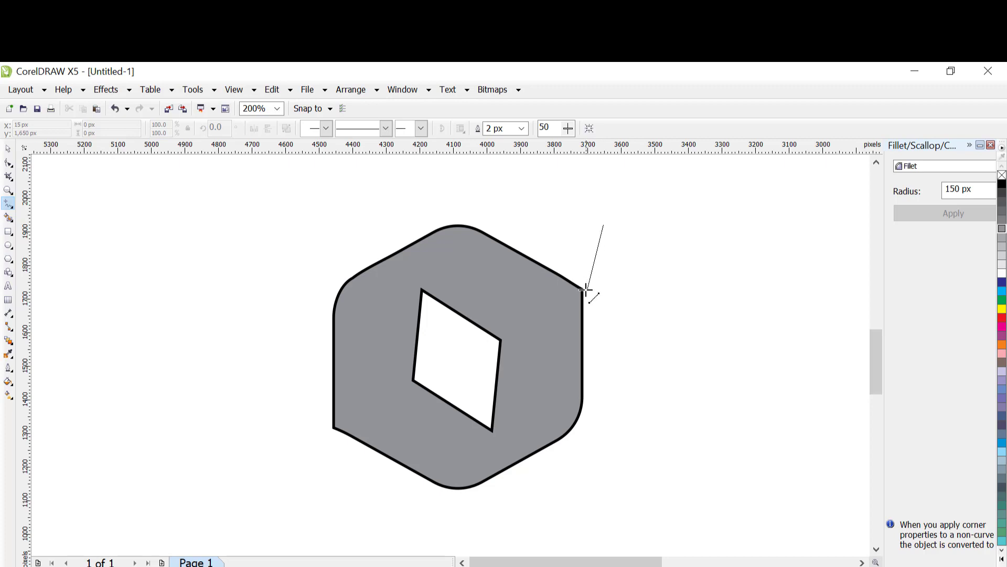
click(583, 289)
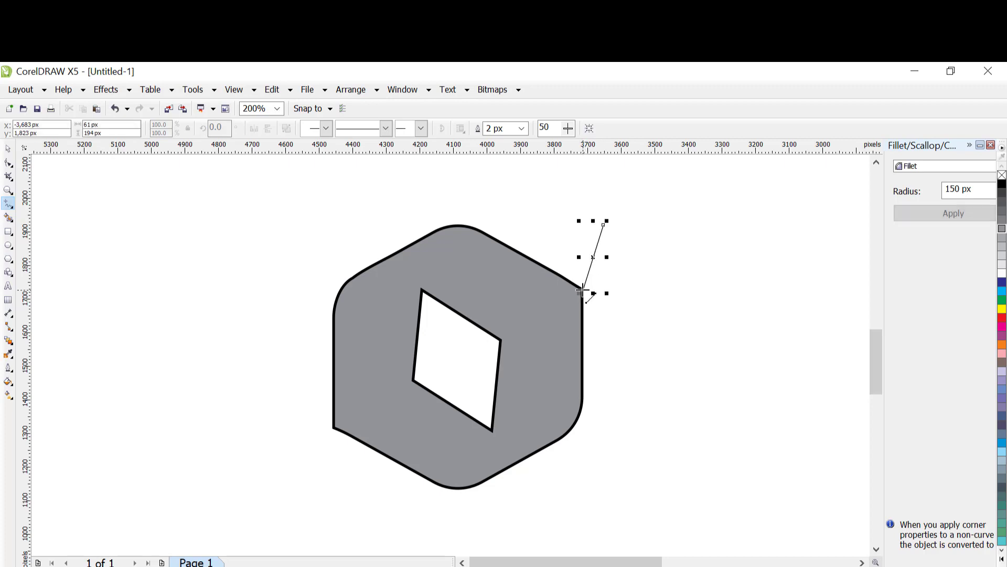
Extend the Freehand line from the hexagon's sharp upper-right corner through the diamond's two upper corners and out past the hexagon's upper-left corner
click(499, 340)
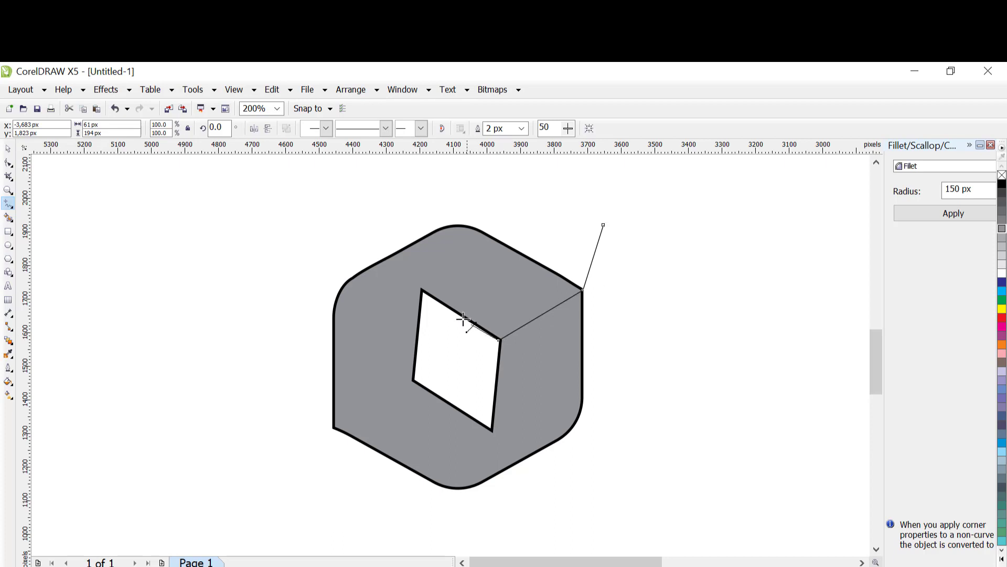
click(423, 290)
click(350, 278)
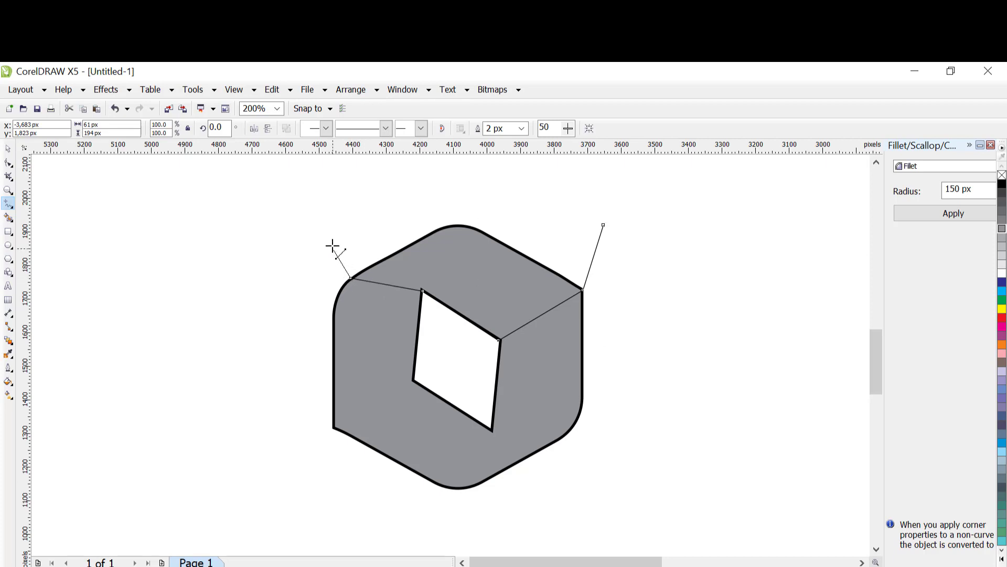
double_click(324, 217)
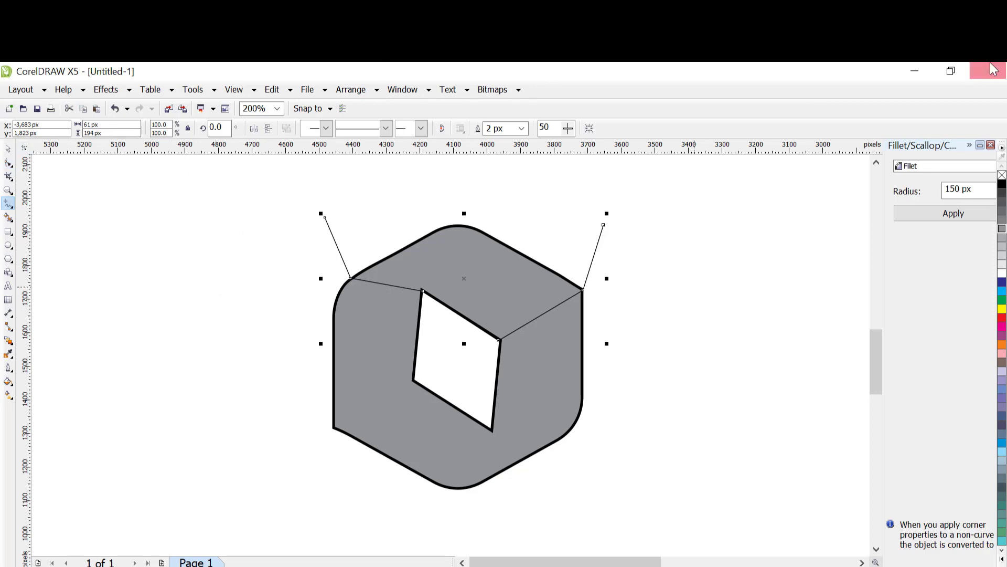
click(8, 149)
click(286, 288)
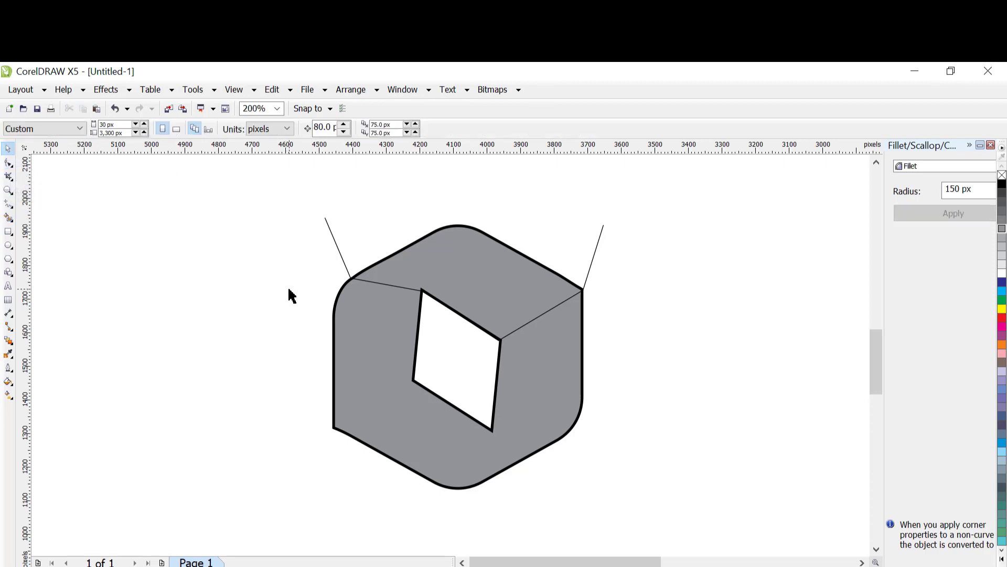
Undo the connected Freehand line completely, including its first segment outside the hexagon
key(ctrl+z)
key(ctrl+z)
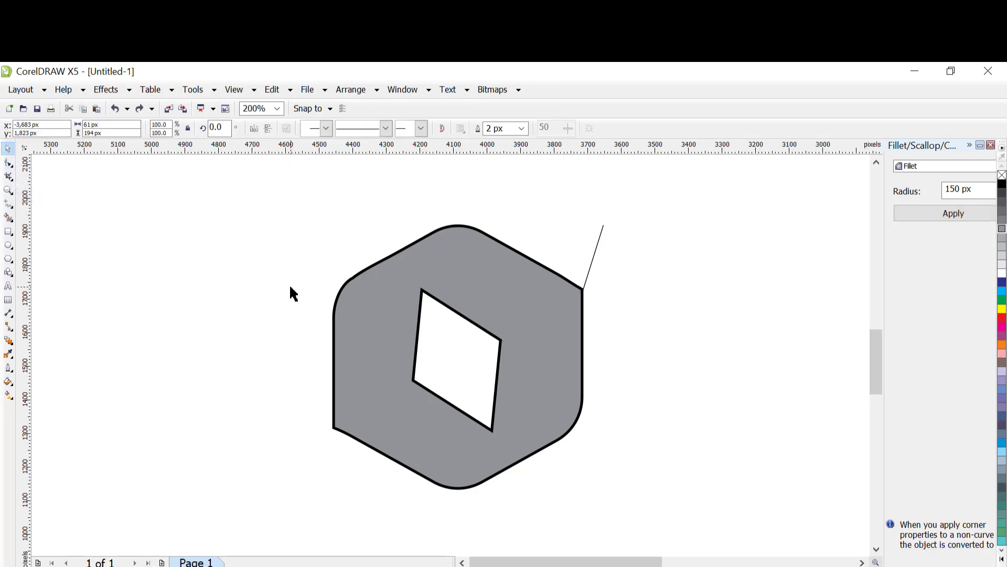
key(ctrl+z)
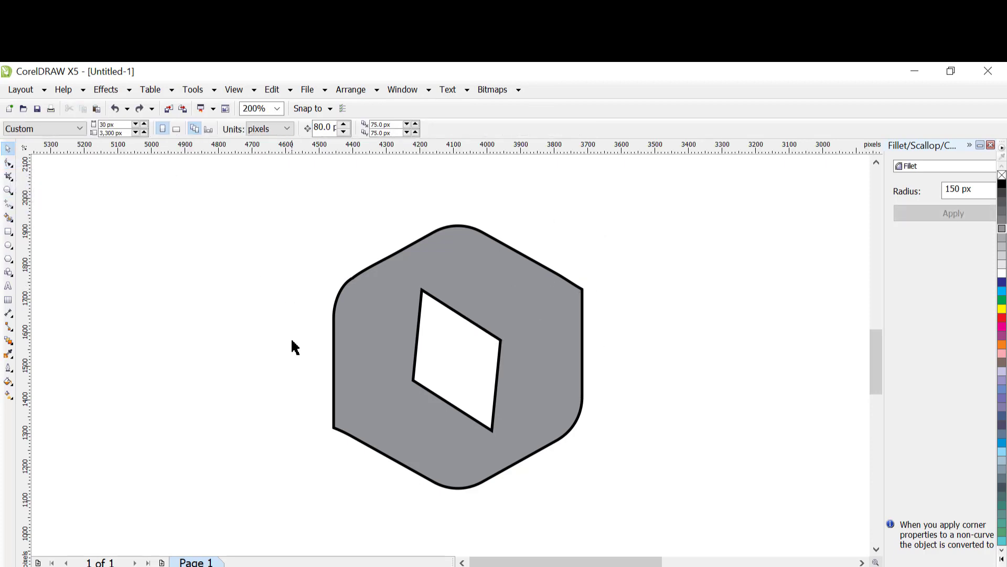
Draw a straight Freehand line about 44 by 107 px from outside the hexagon down to its sharp upper-right corner
click(8, 189)
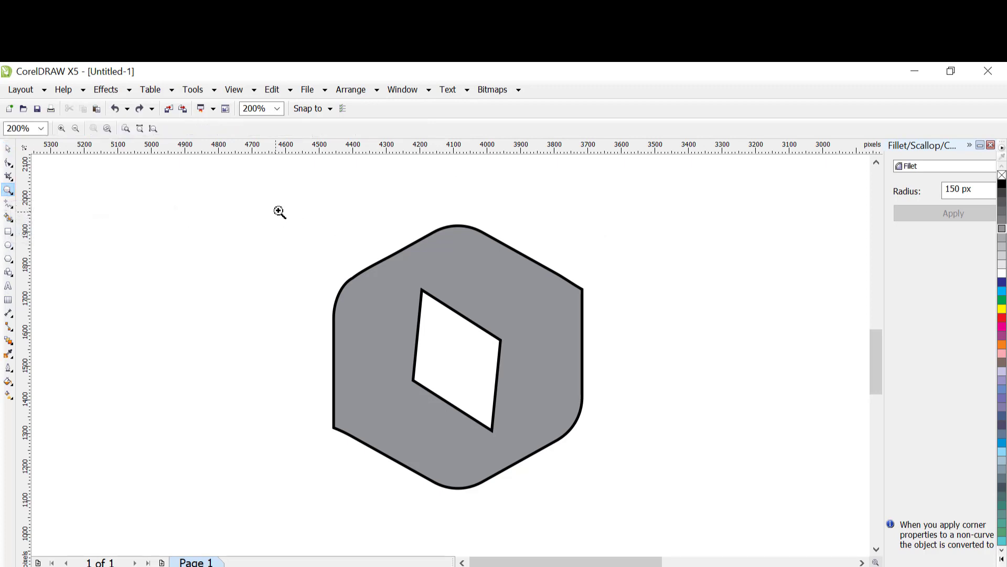
drag(280, 210, 651, 377)
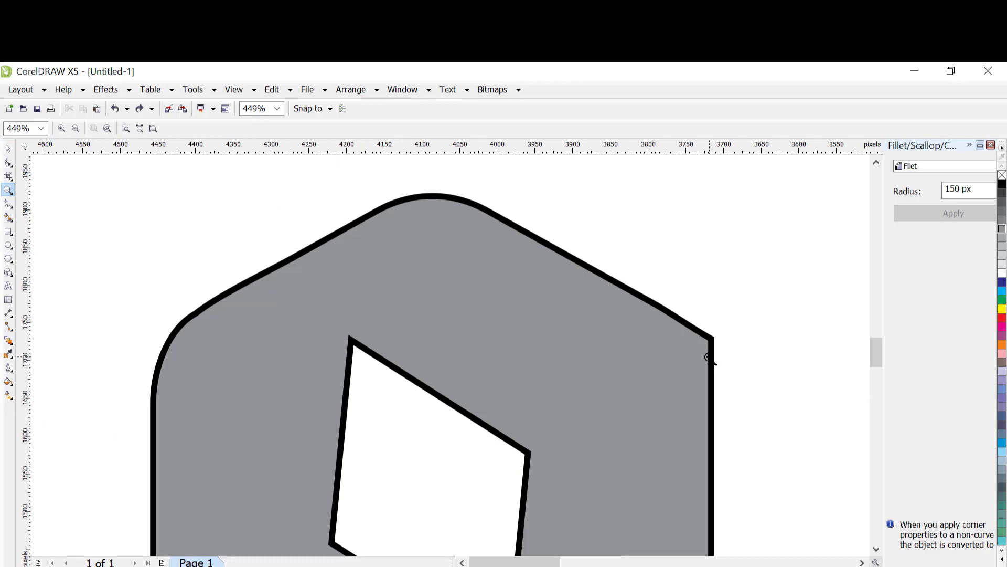
click(8, 203)
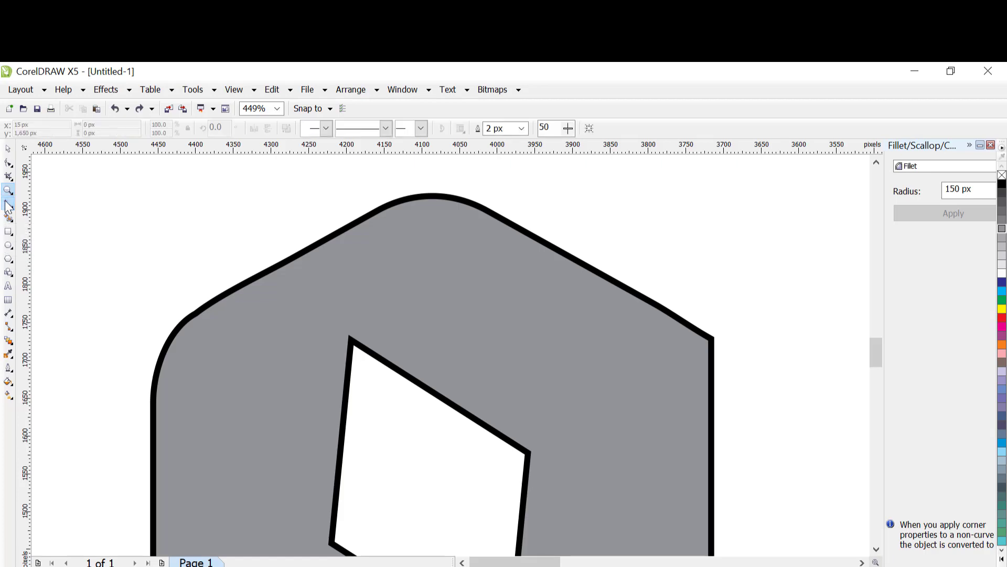
click(745, 258)
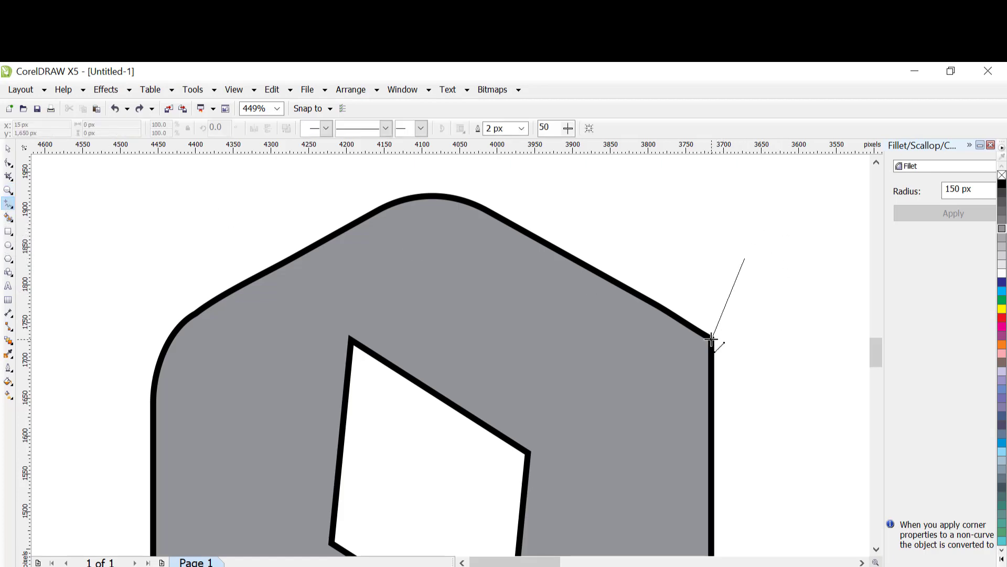
click(711, 340)
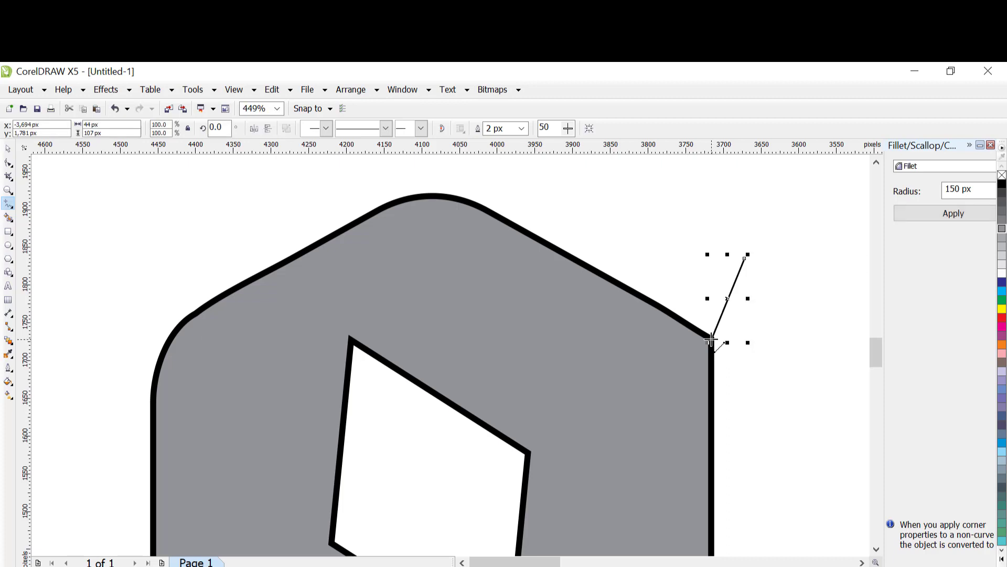
Continue the line through the diamond's upper-right and upper-left corners and past the hexagon's upper-left corner, about 797 by 319 px overall
click(711, 340)
click(527, 453)
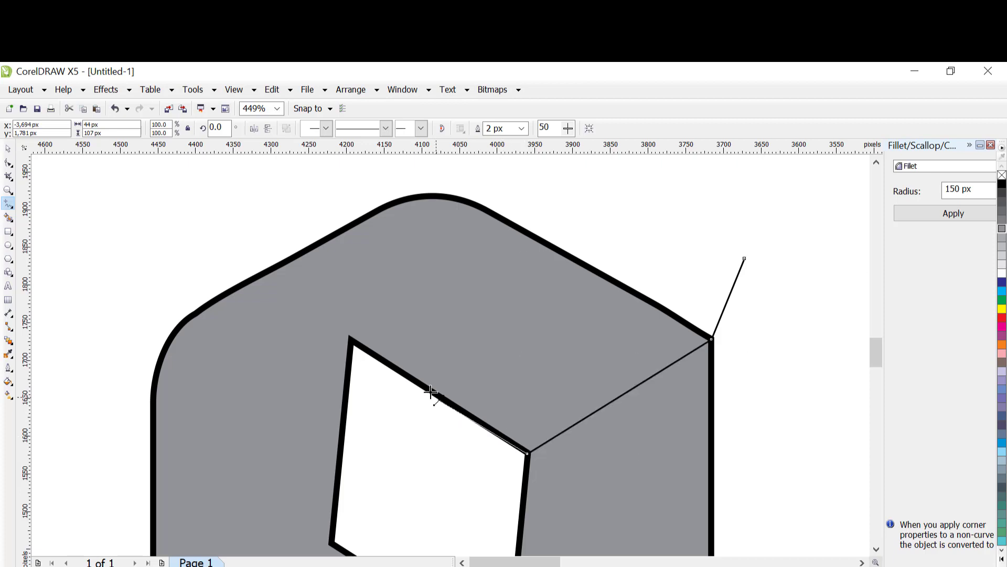
click(351, 338)
click(195, 313)
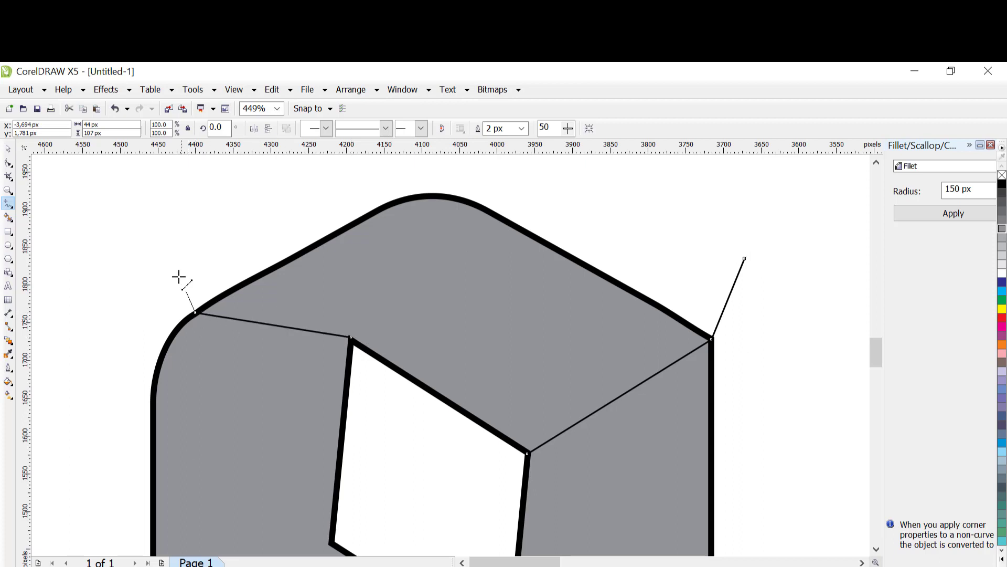
click(144, 214)
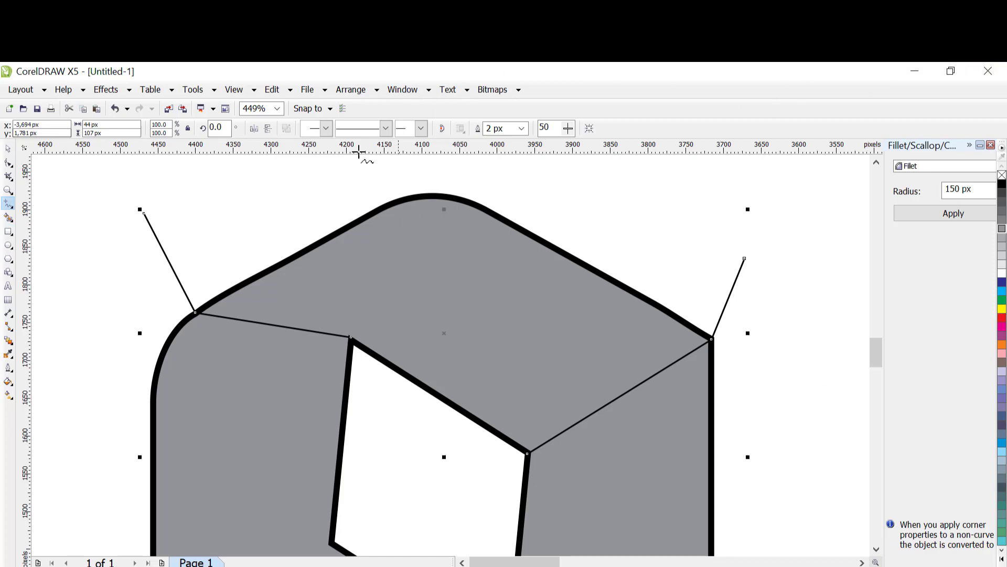
Set the outline width of the connected line across the hexagon's upper part to 4 px
click(8, 150)
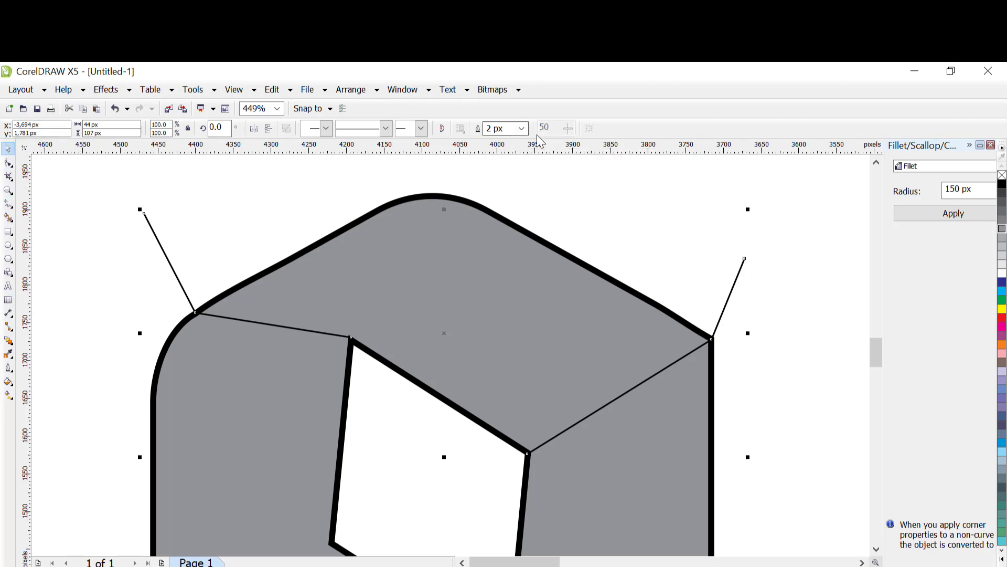
click(521, 129)
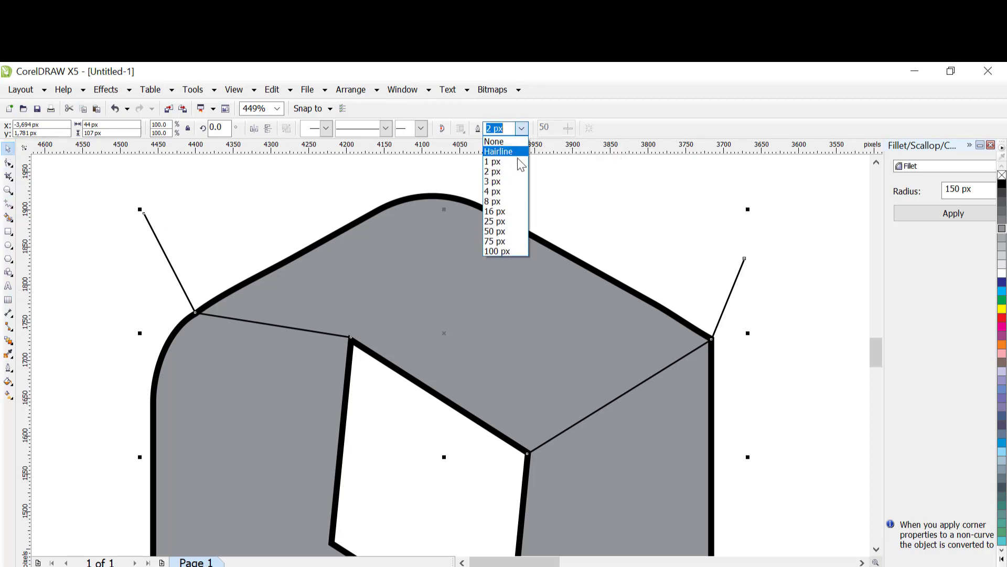
click(502, 202)
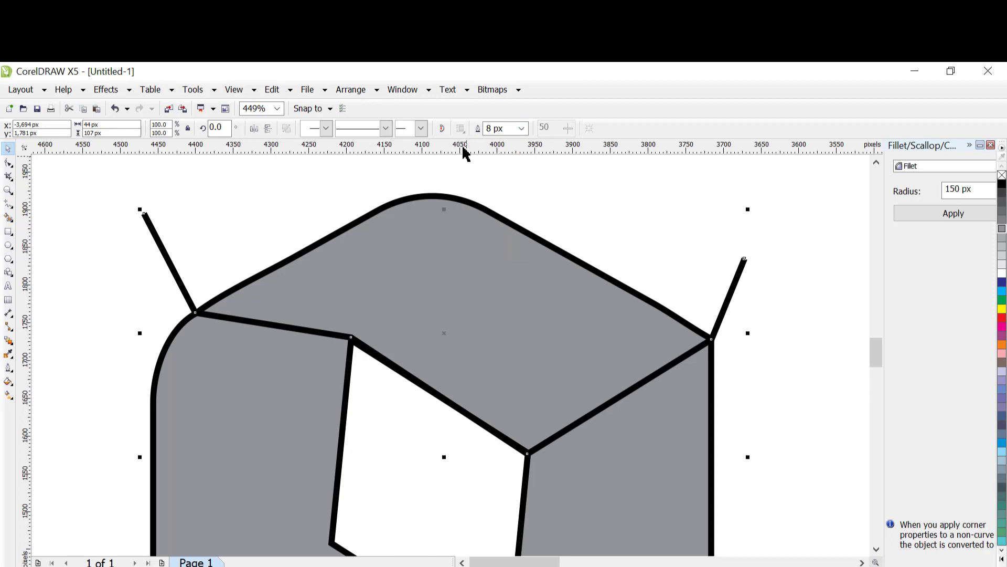
click(521, 129)
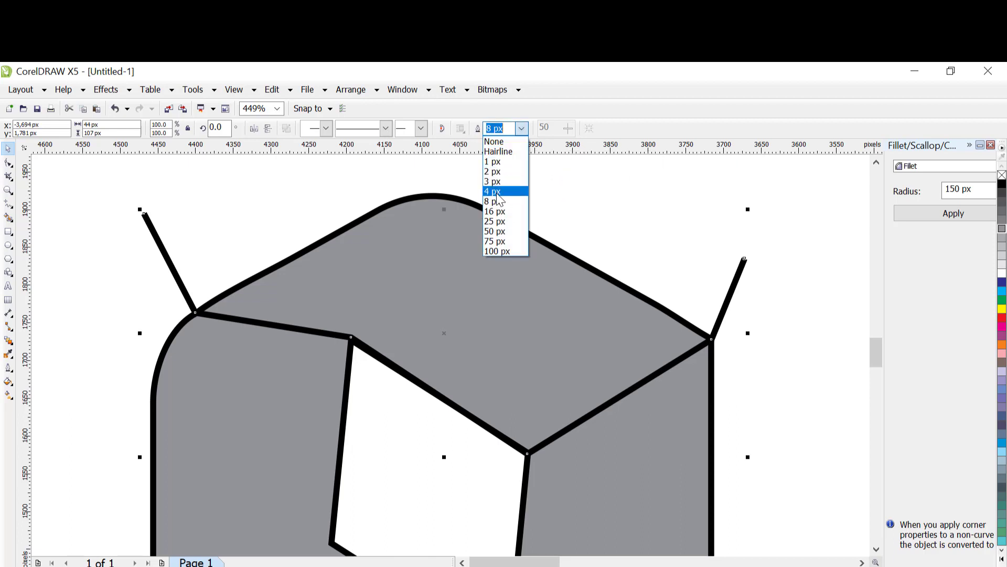
click(497, 193)
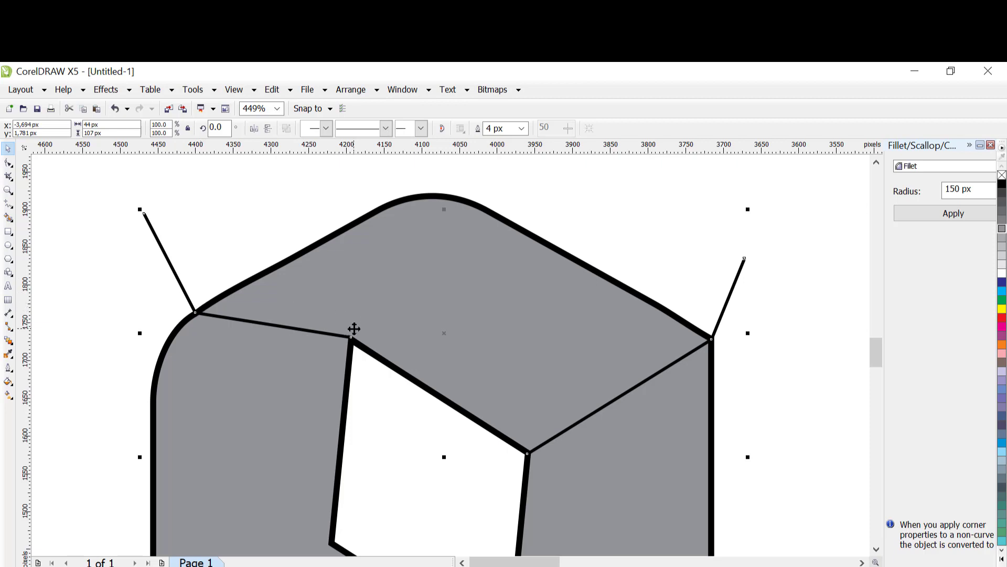
Select all nodes of the connected line with the Shape tool and convert its segments to curves
click(9, 164)
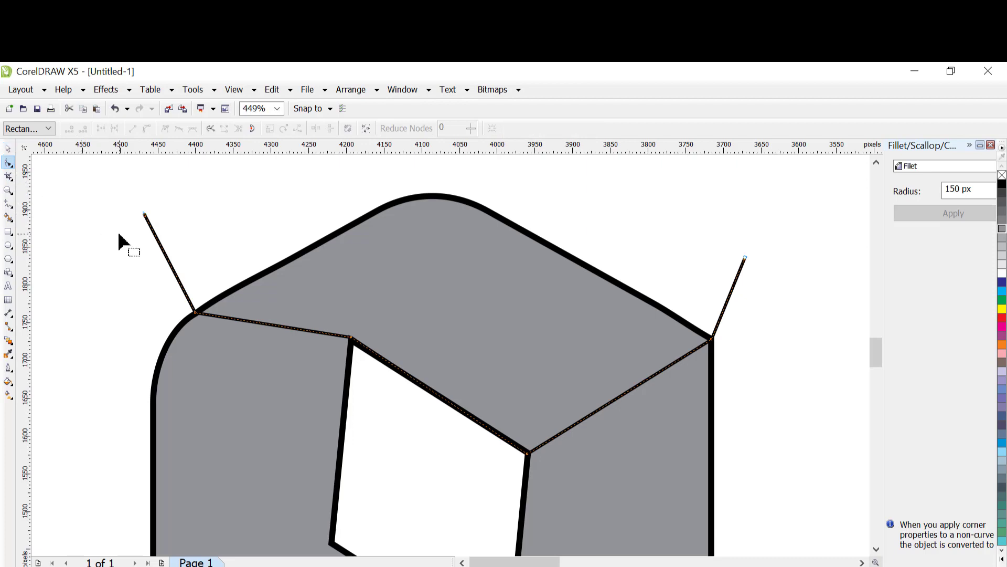
drag(89, 203, 794, 425)
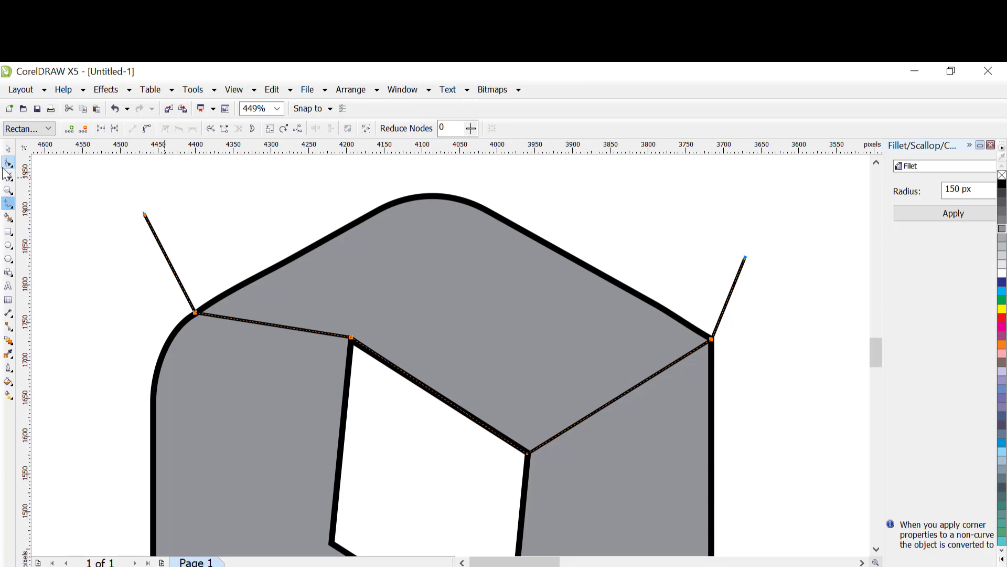
click(148, 129)
Bend the segment between the hexagon's upper-left corner and the diamond's upper-left corner upward into a rounded arch
click(225, 327)
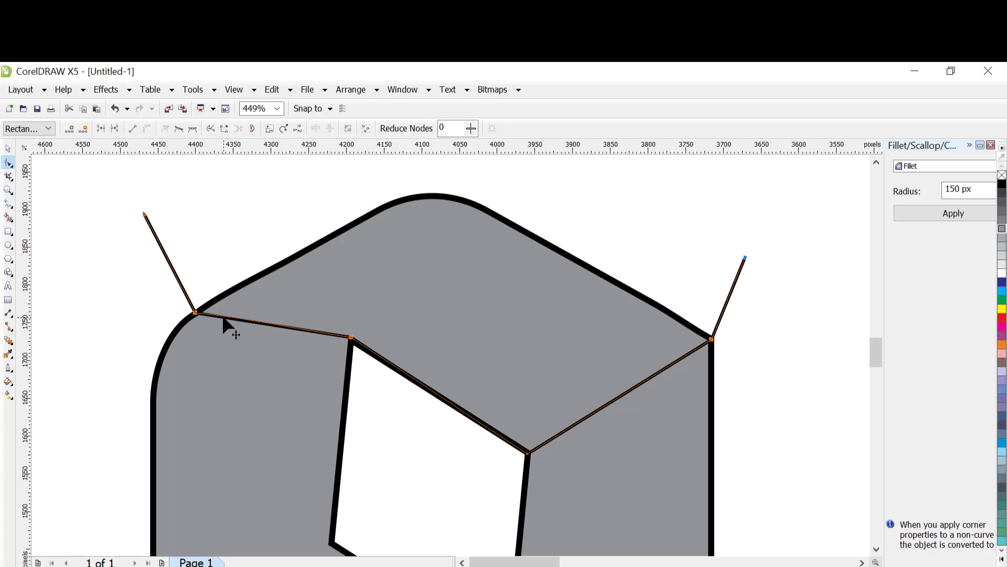
drag(224, 320, 224, 318)
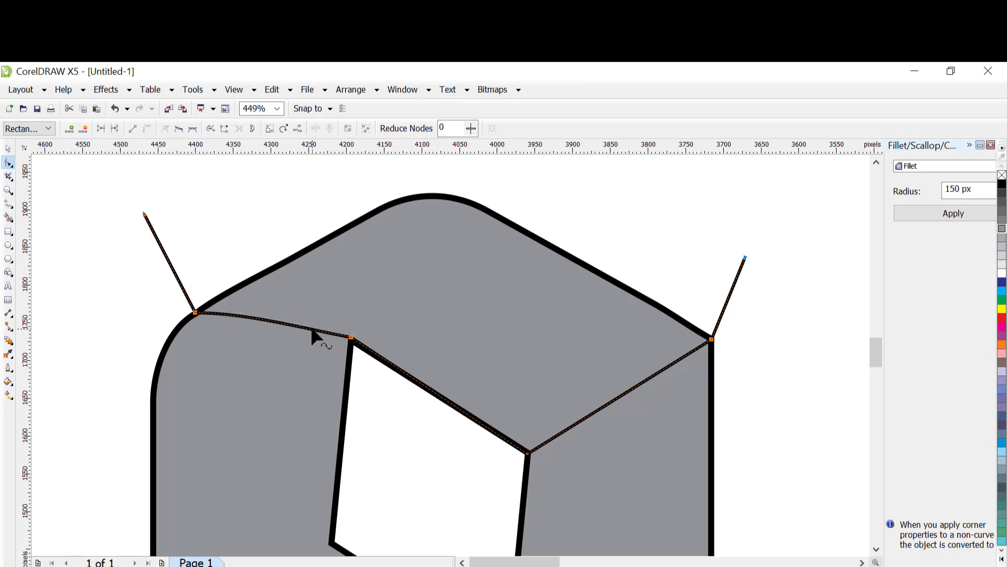
click(312, 331)
click(312, 331)
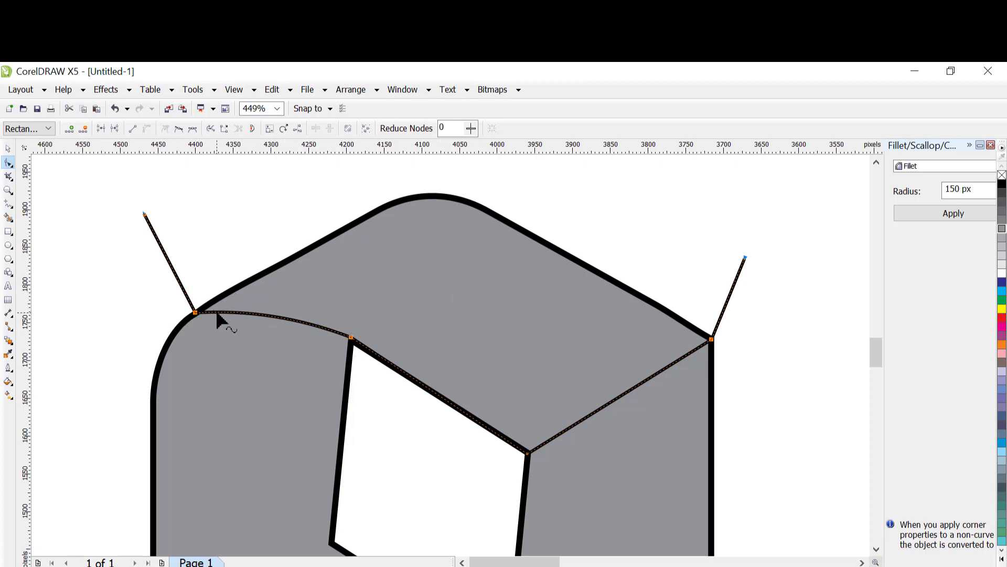
drag(216, 313, 217, 305)
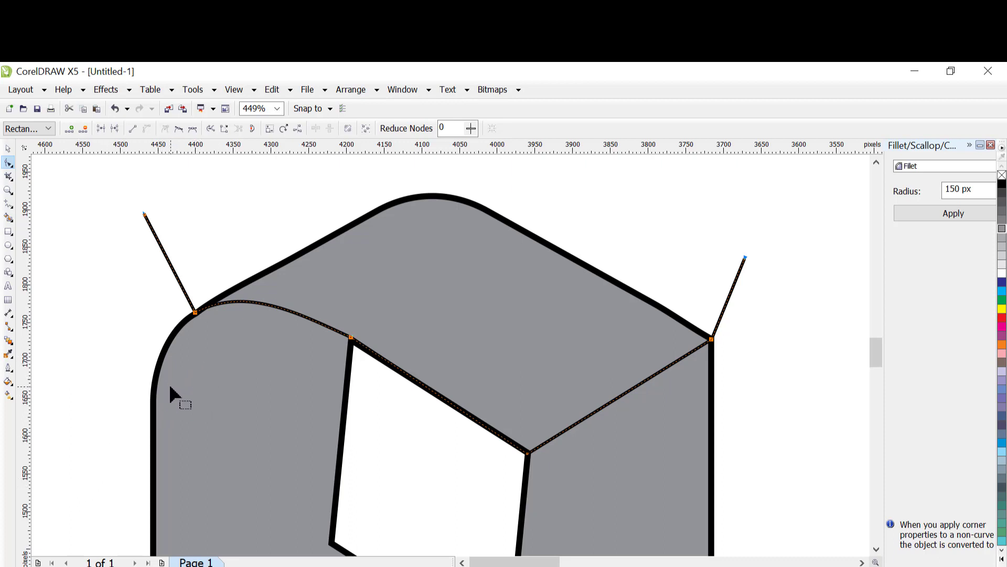
click(8, 148)
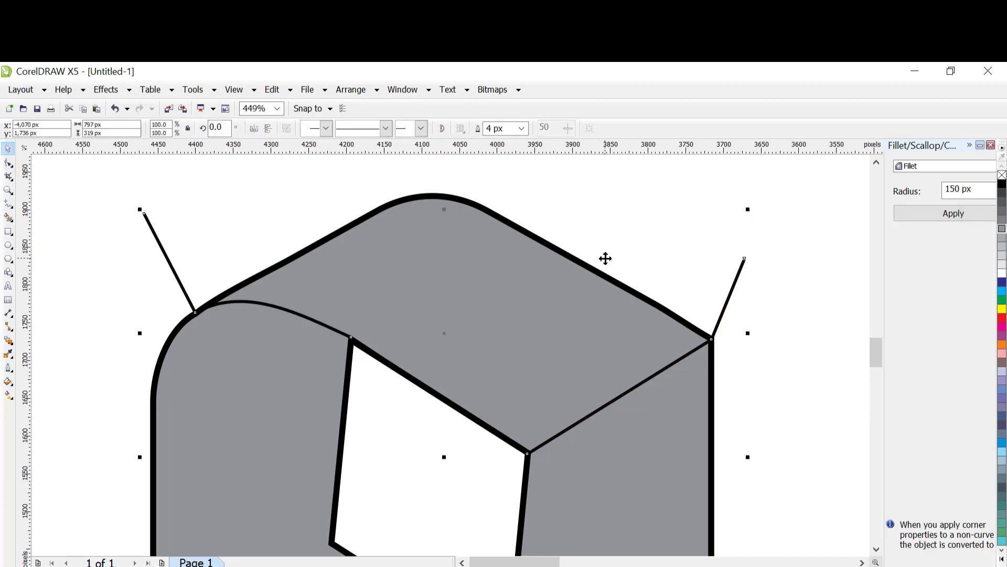
Draw a straight Freehand line about 88 by 111 px from outside the hexagon up to its sharp lower-left corner
scroll(605, 258, down, 2)
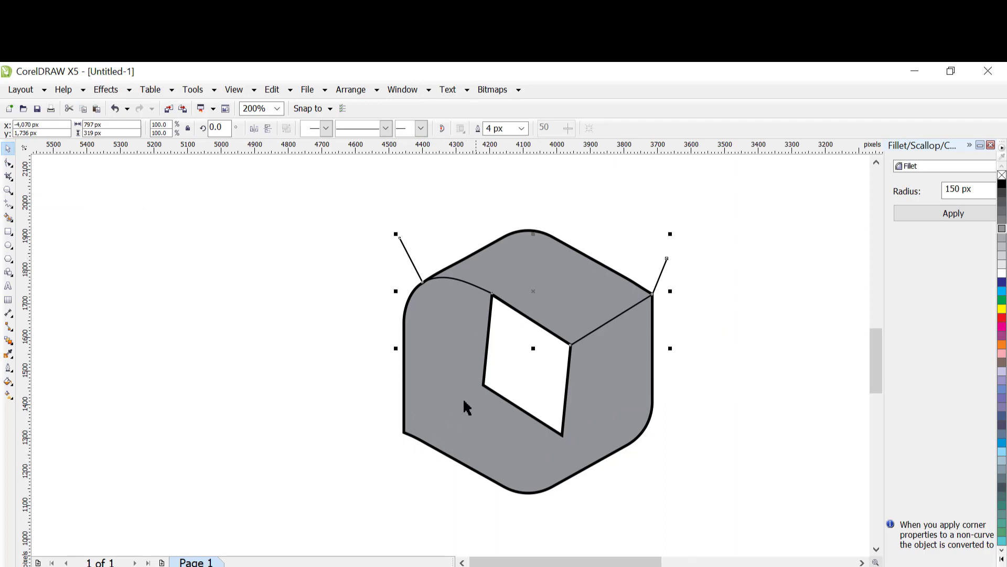
click(7, 205)
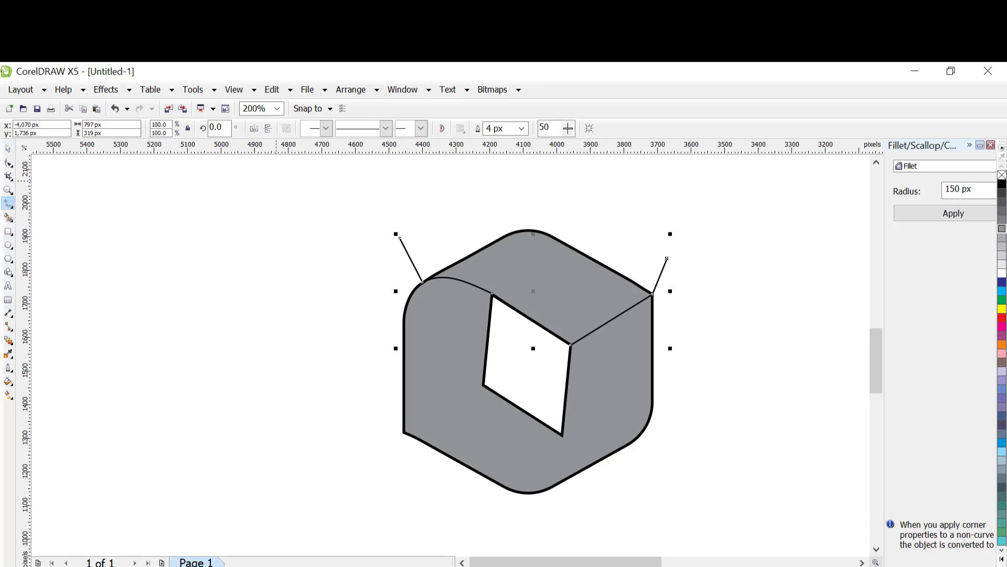
click(8, 190)
drag(354, 378, 720, 493)
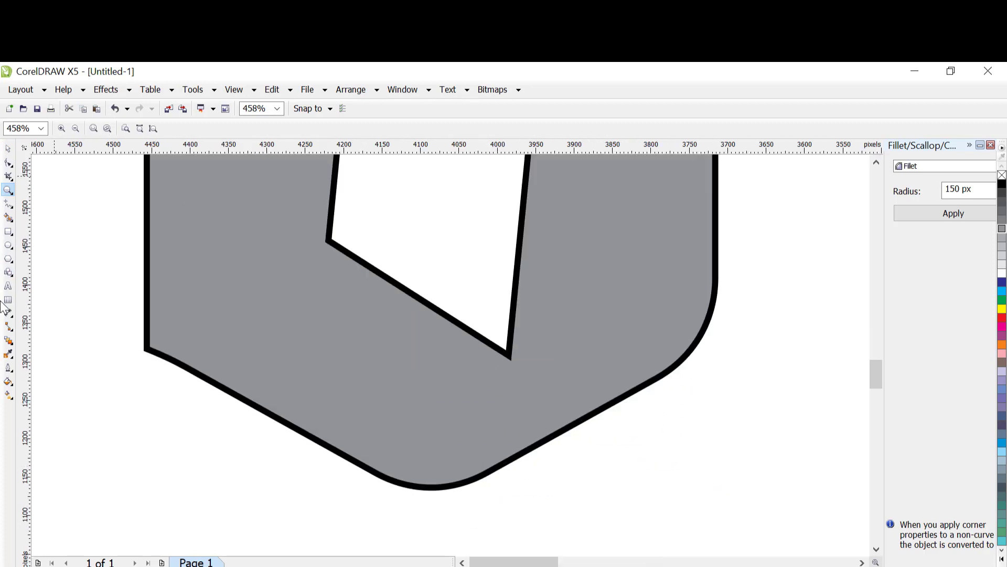
click(9, 176)
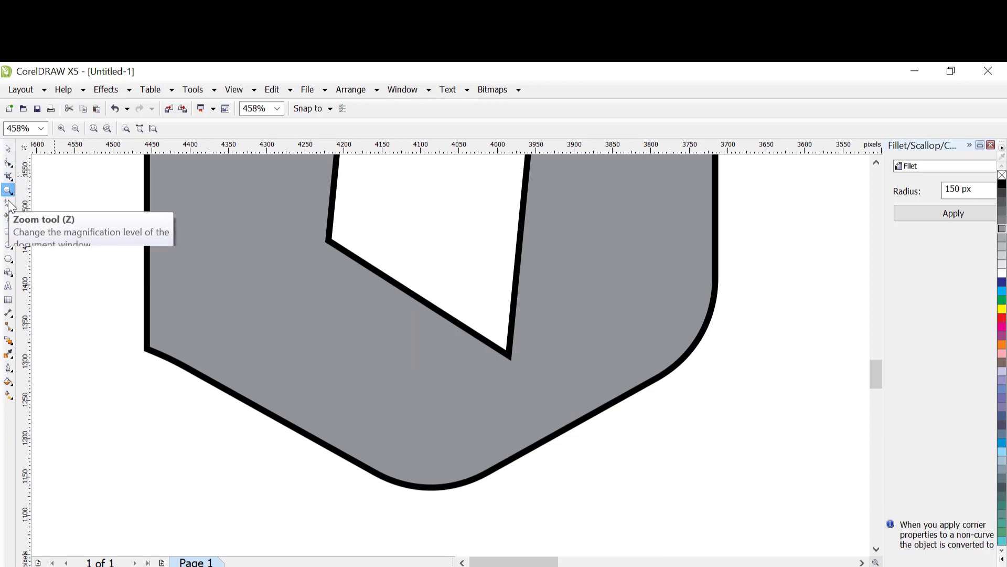
click(9, 208)
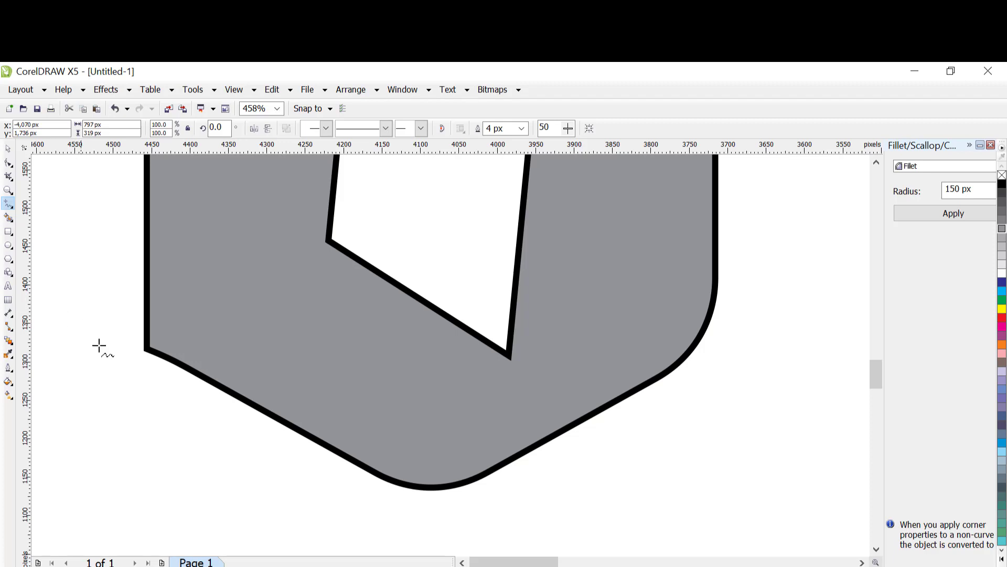
click(78, 433)
click(147, 348)
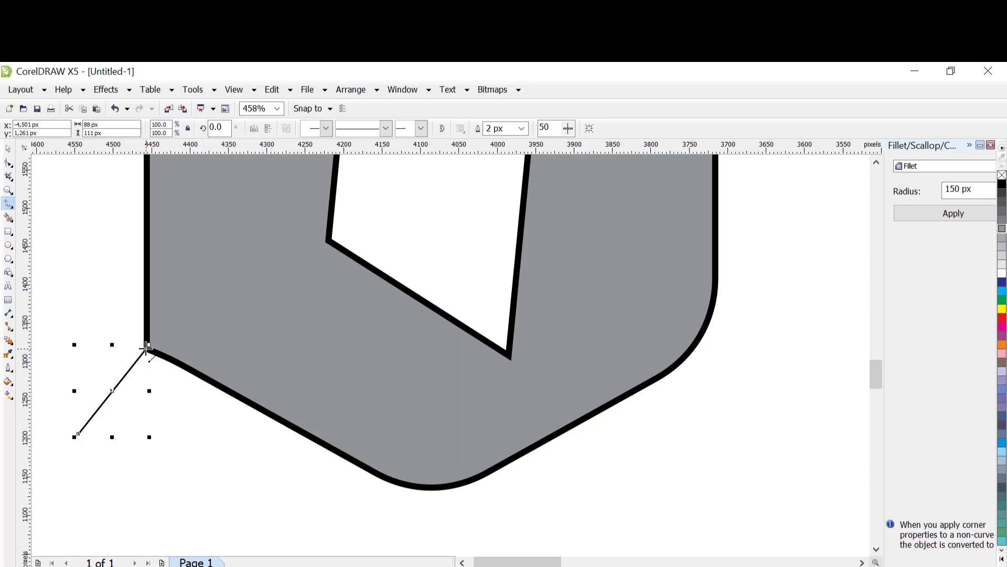
Extend the freehand line from the hexagon's lower-left corner through the diamond's two lower corners to the rounded lower-right corner, ending outside the hexagon
click(146, 347)
double_click(329, 239)
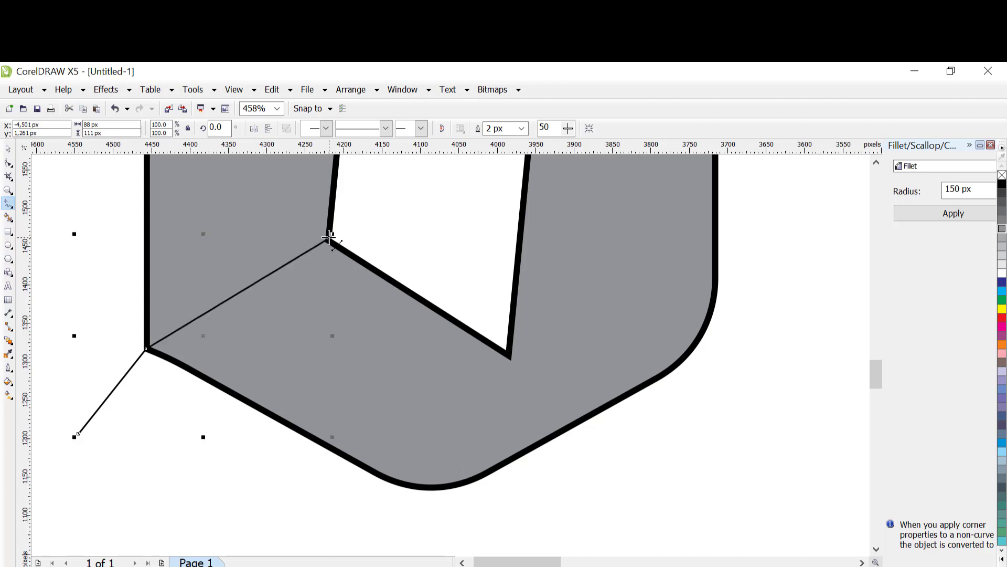
click(329, 239)
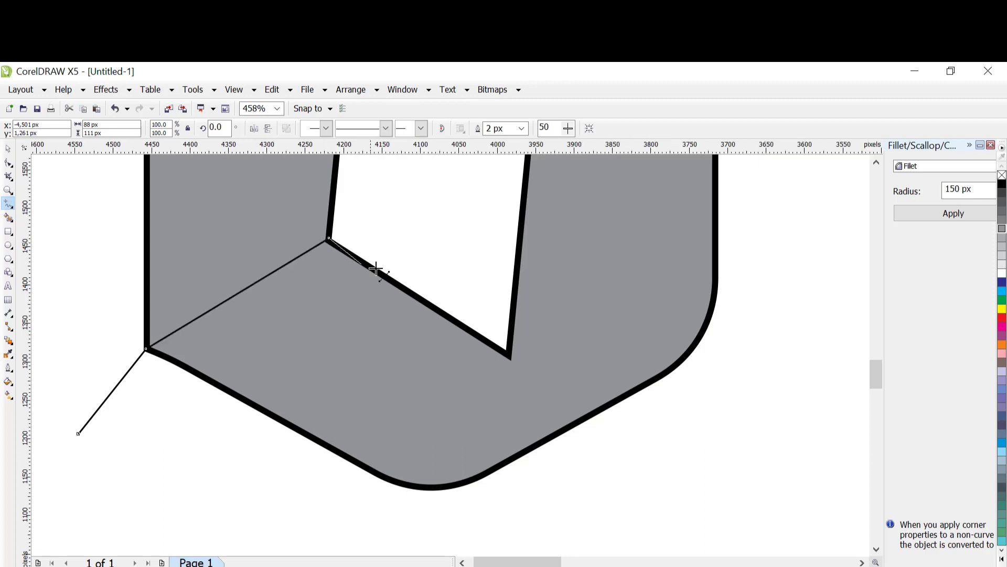
double_click(512, 354)
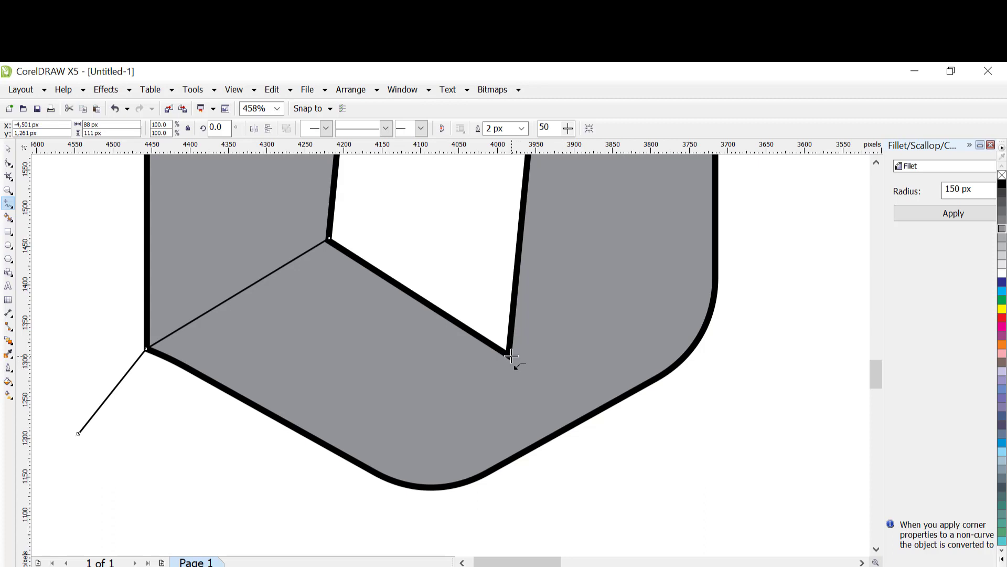
click(512, 355)
click(710, 315)
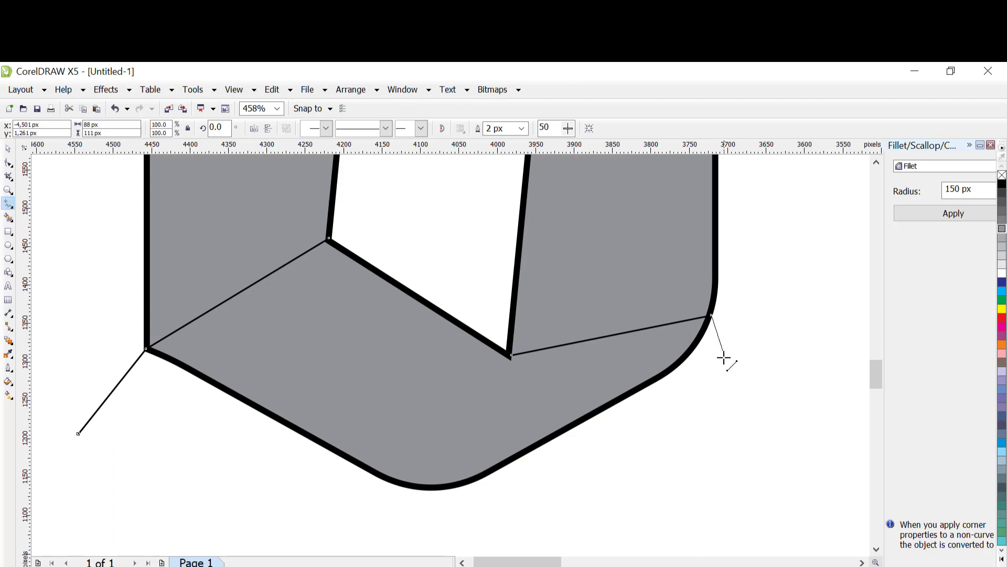
double_click(756, 422)
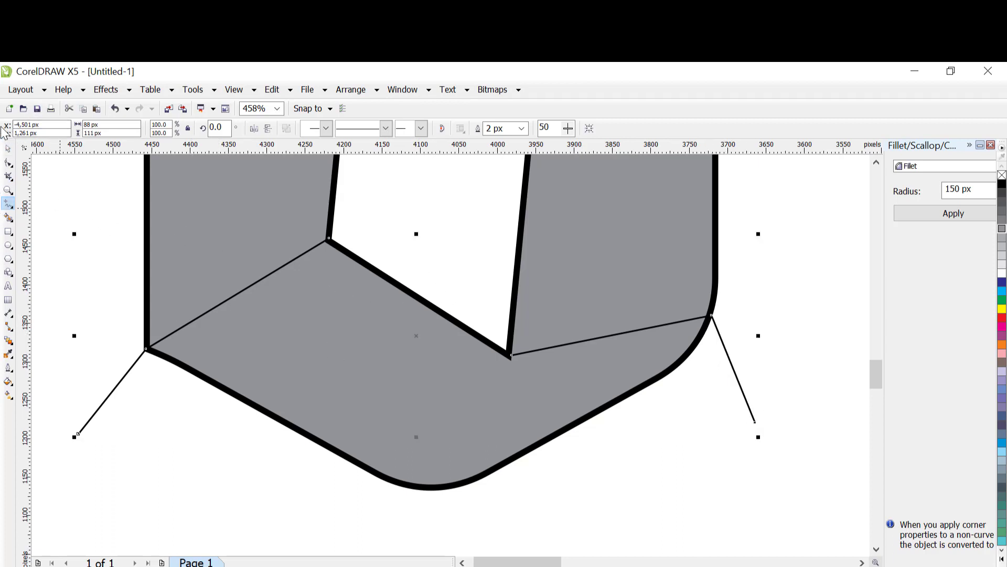
Select all nodes of the lower connected line with the Shape tool and convert its segments to curves
click(9, 152)
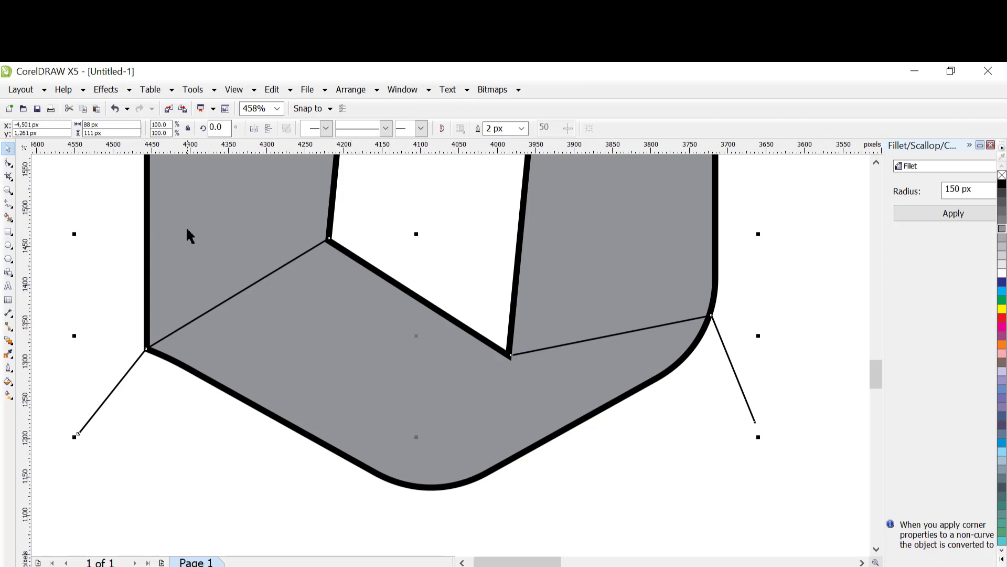
click(8, 167)
drag(75, 250, 807, 437)
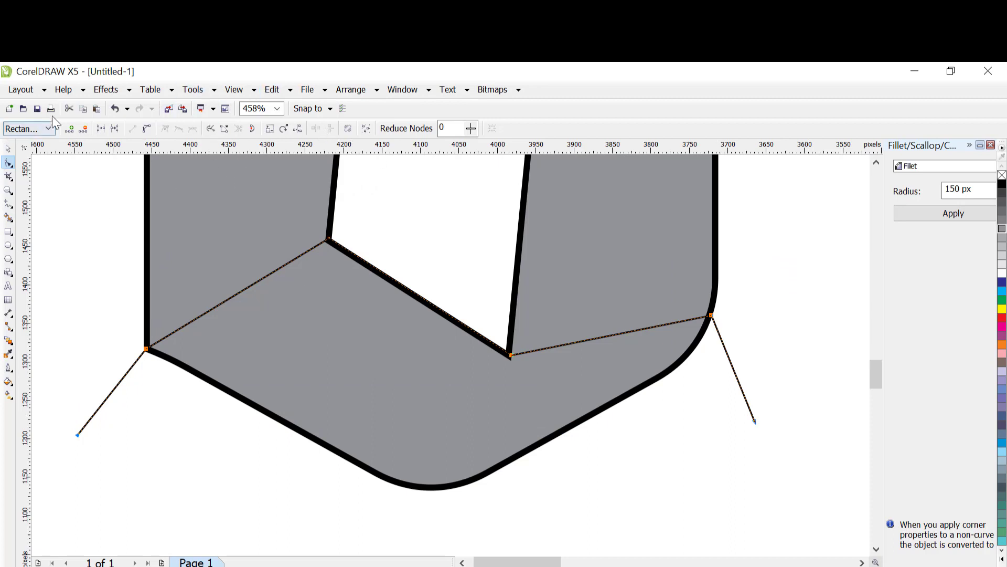
click(147, 128)
Bend the segment between the diamond's lower-right corner and the hexagon's lower-right curve downward, and shift the line's nodes slightly down onto the diamond's corner
drag(594, 340, 599, 374)
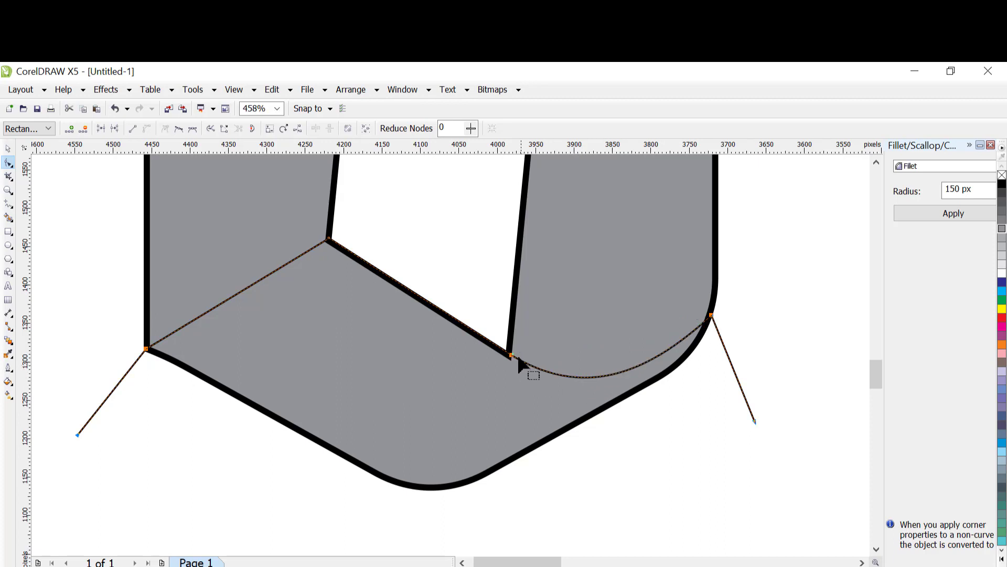
drag(512, 359, 511, 359)
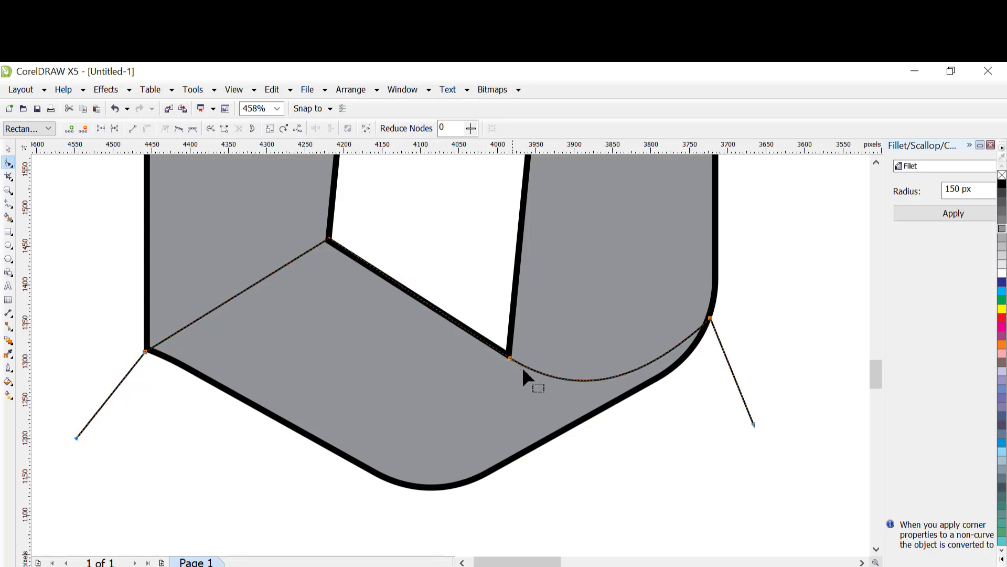
click(8, 150)
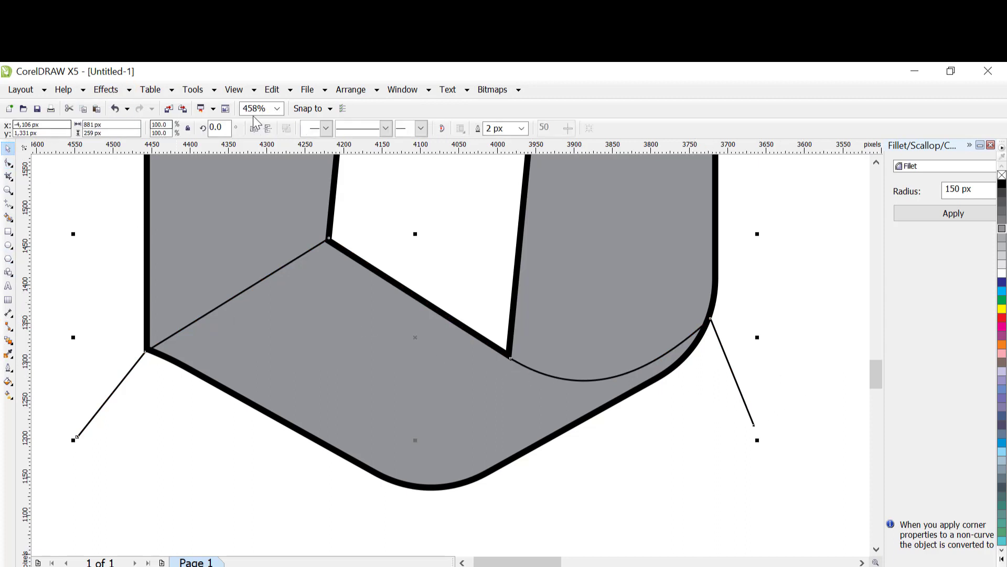
click(277, 108)
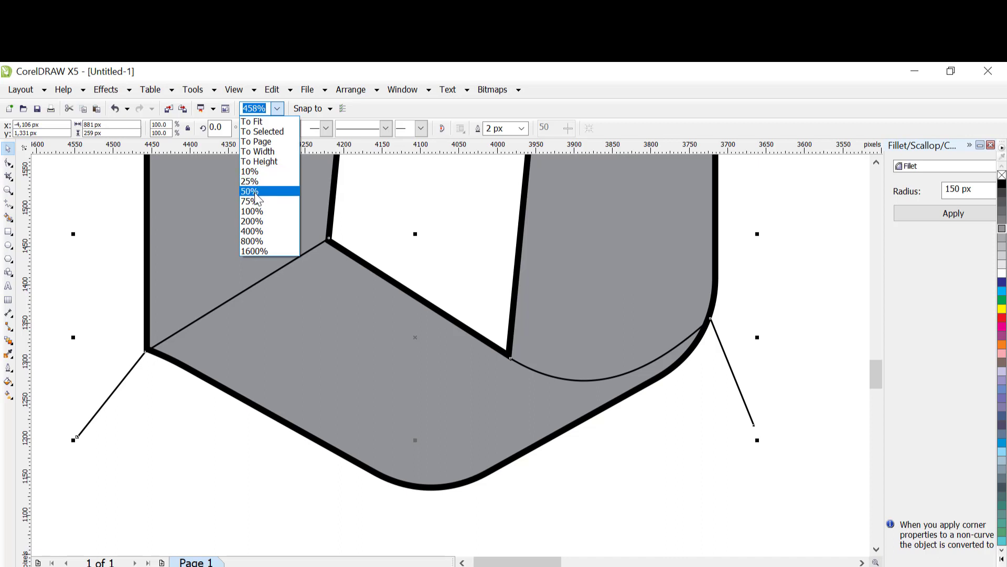
click(256, 212)
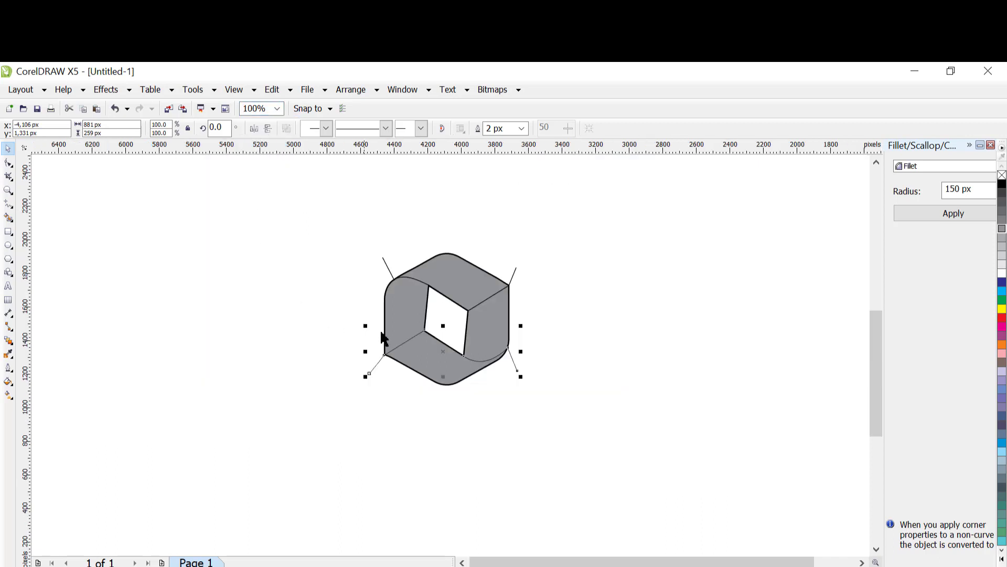
click(606, 321)
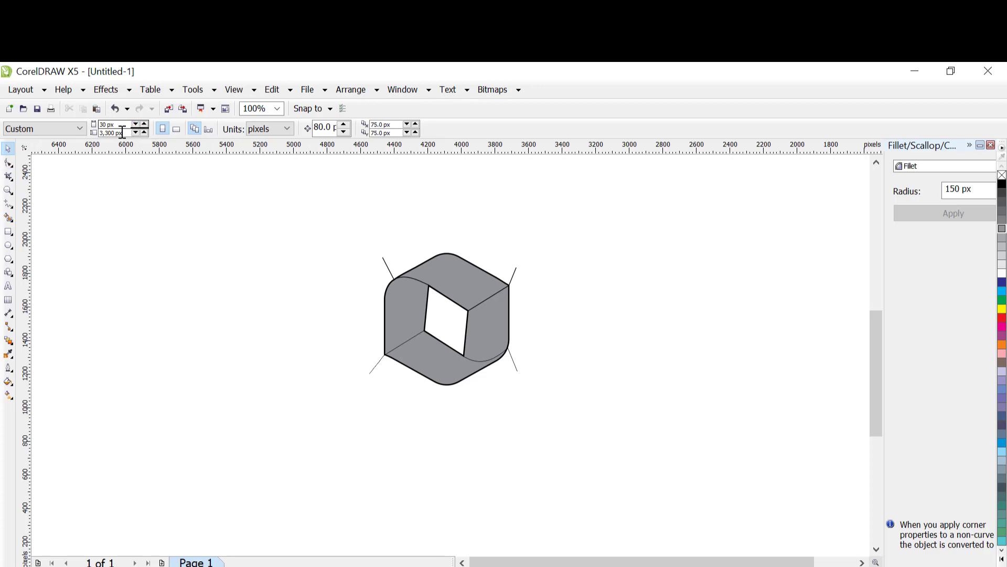
Fill the hexagon's left, bottom, right and top sections as separate shapes using the Smart Fill tool
scroll(286, 297, up, 1)
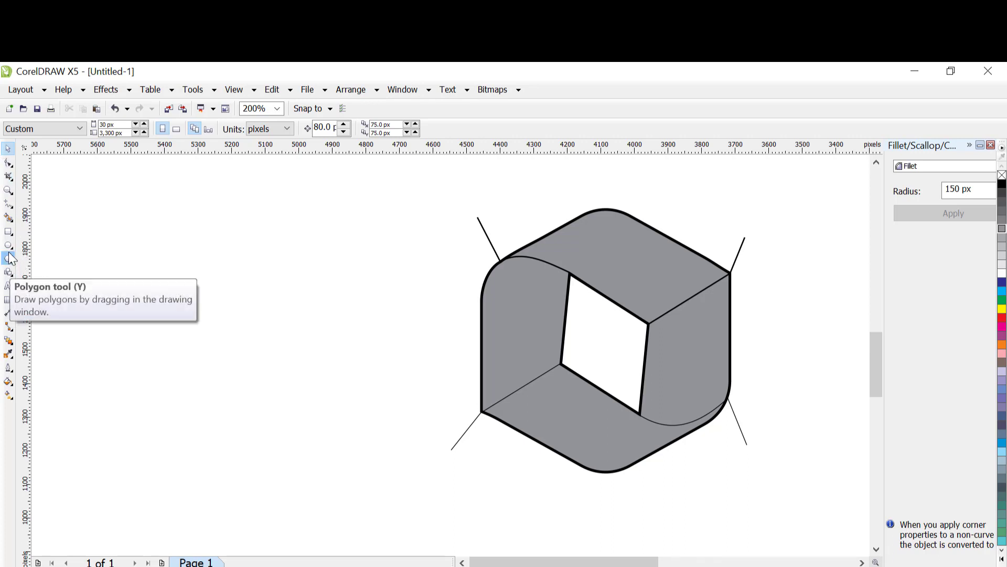
click(9, 218)
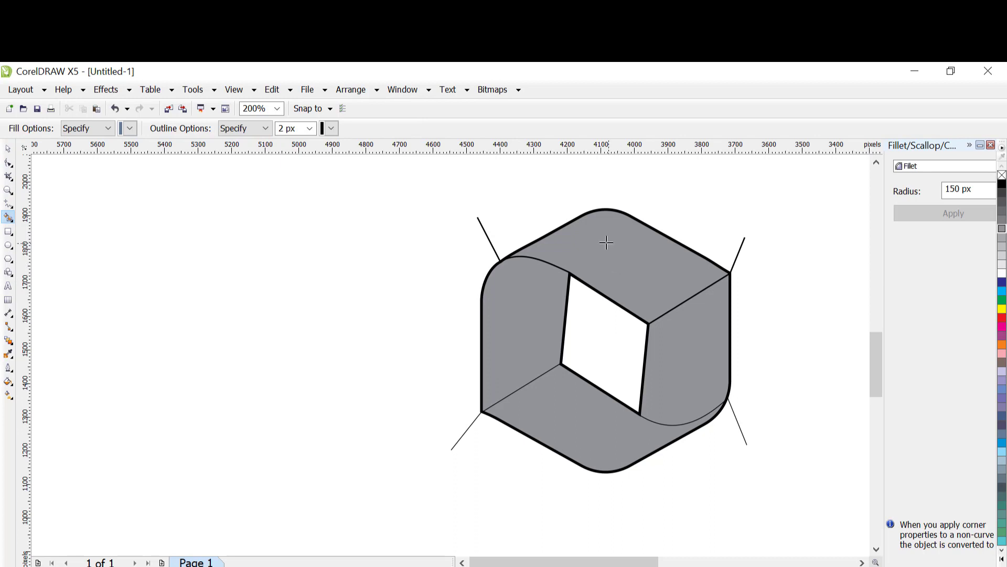
click(519, 323)
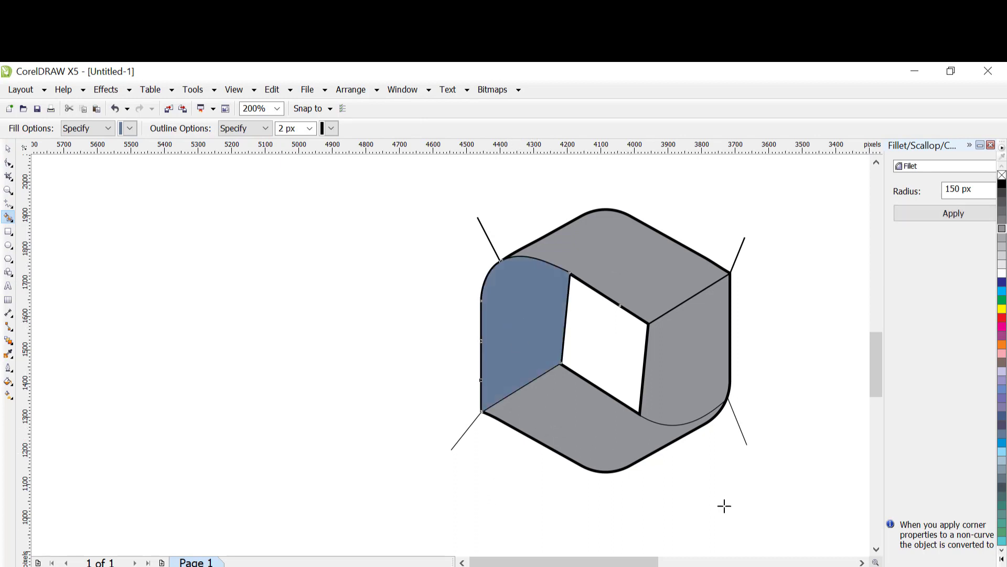
click(560, 429)
click(689, 350)
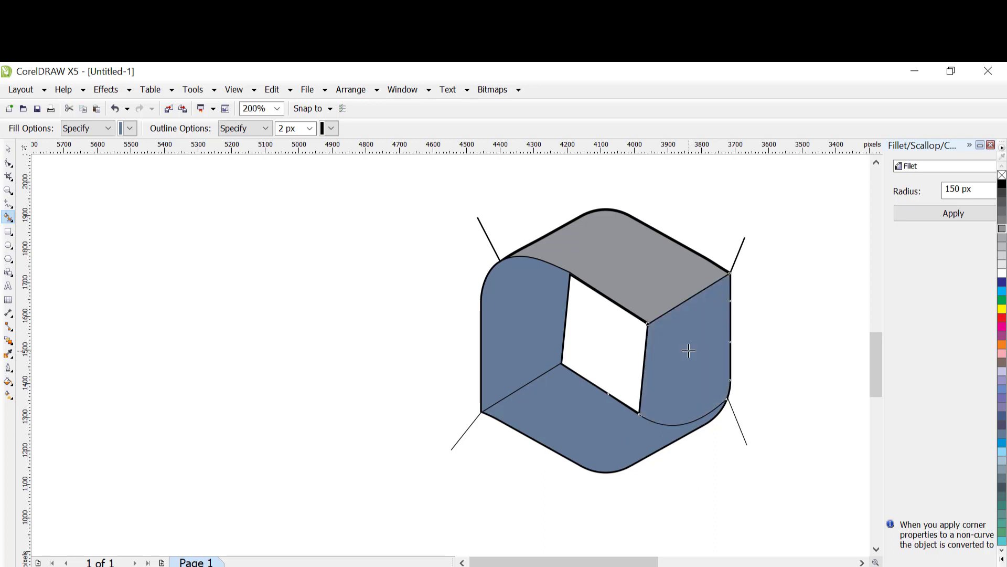
click(633, 257)
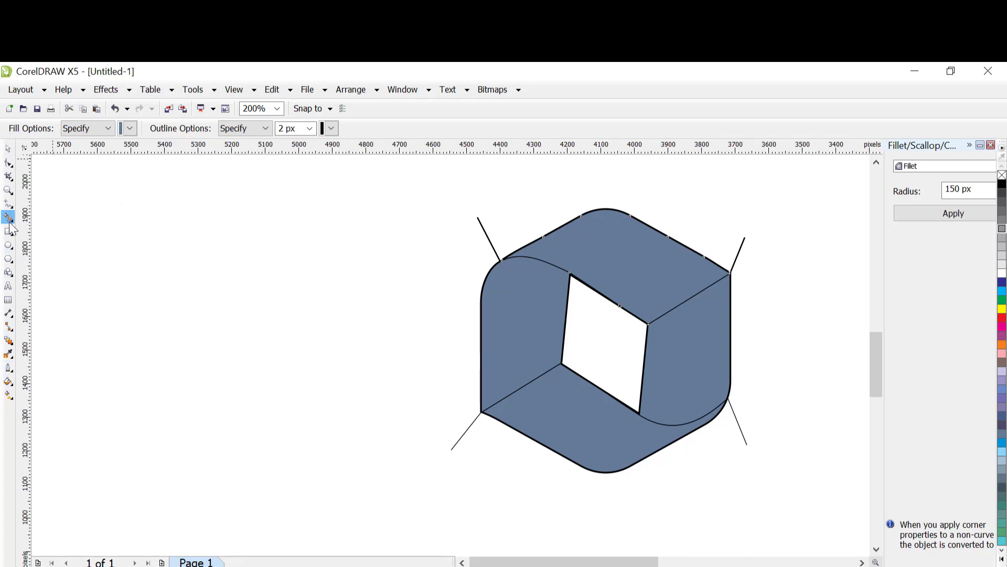
Delete the upper and lower connected dividing lines that extend outside the hexagon
click(9, 149)
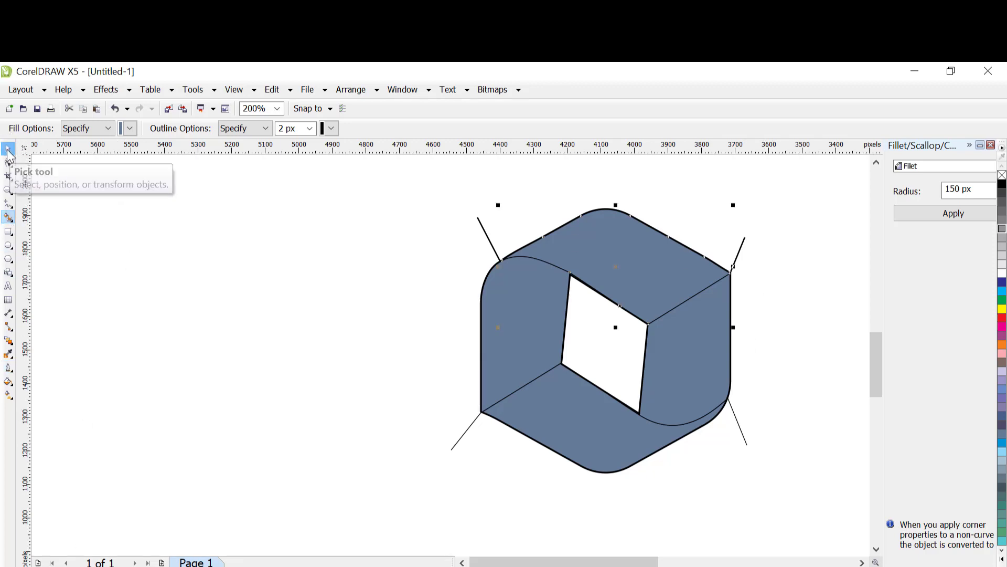
click(487, 237)
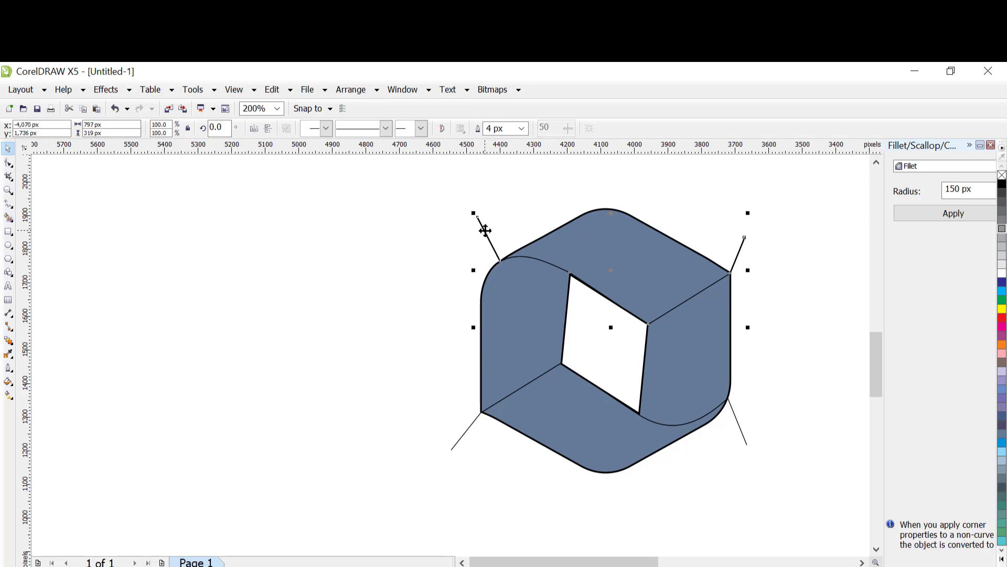
right_click(485, 229)
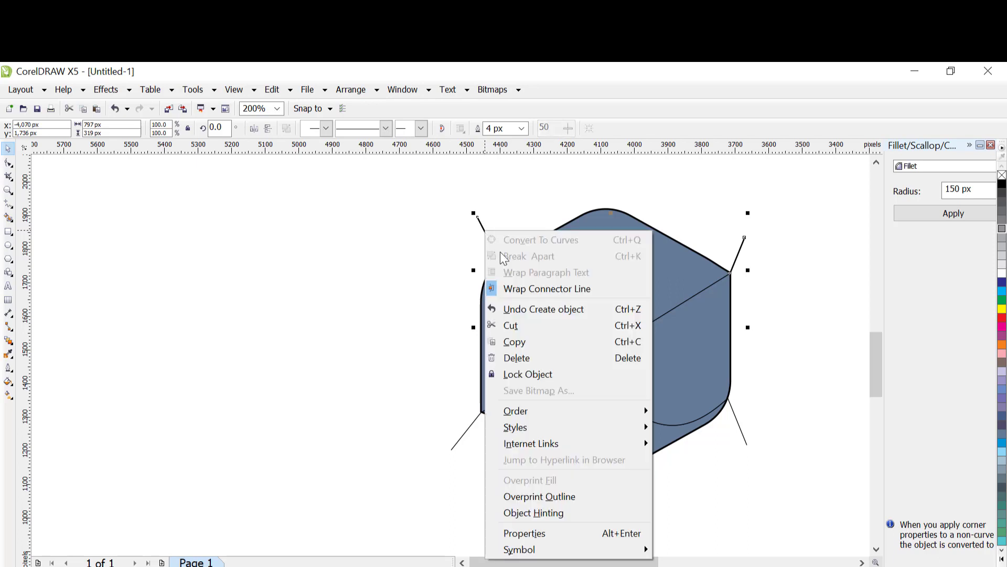
click(528, 356)
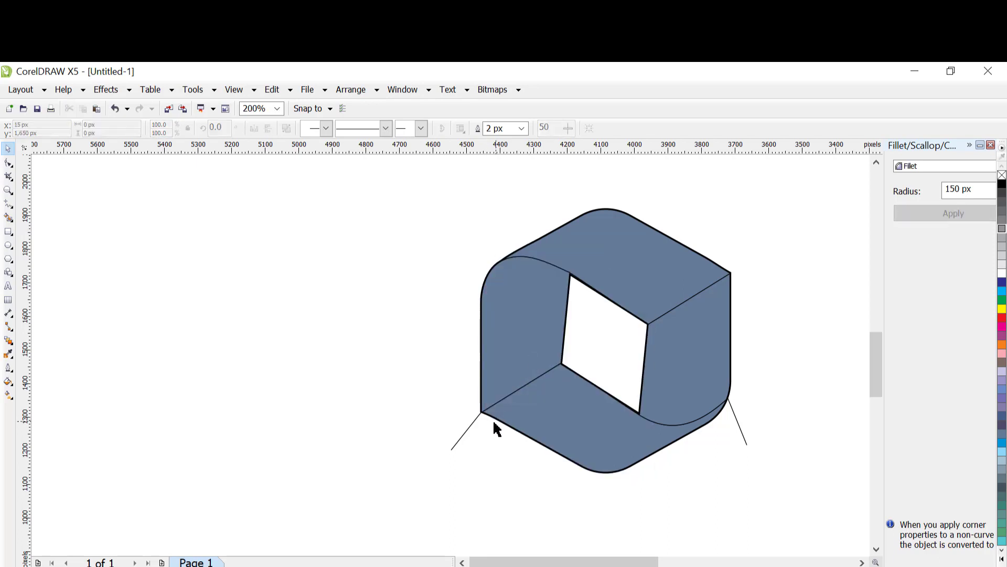
click(472, 425)
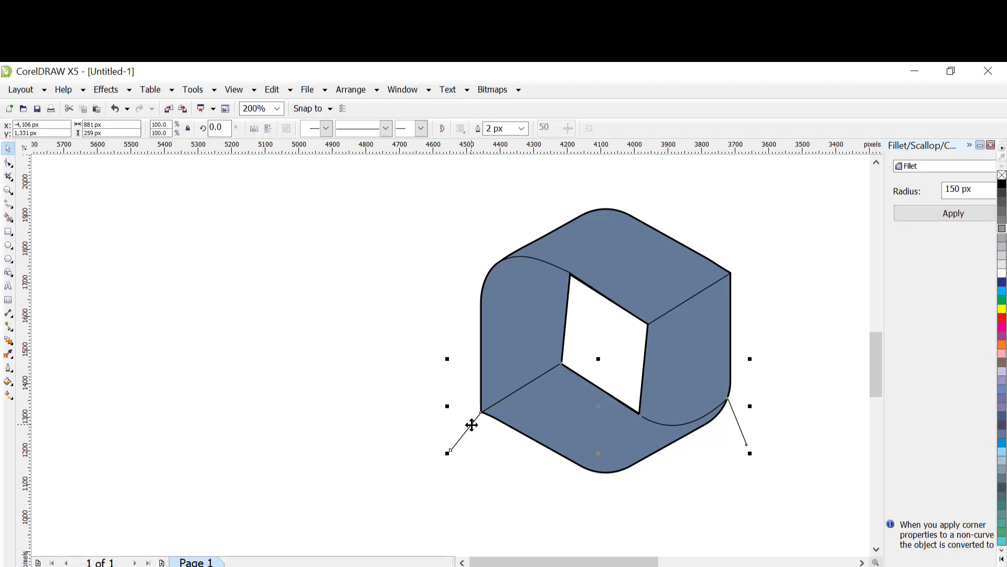
right_click(472, 423)
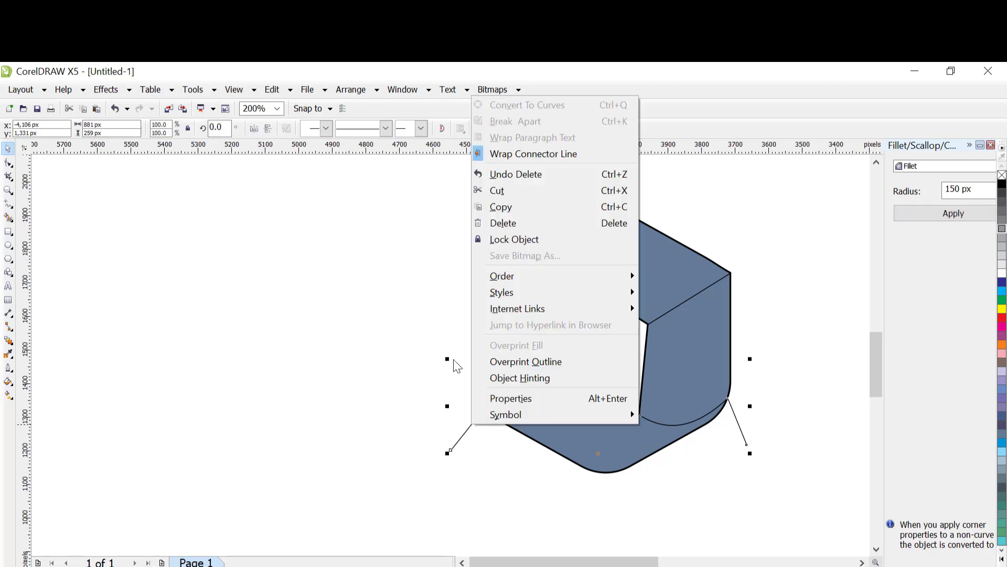
click(537, 221)
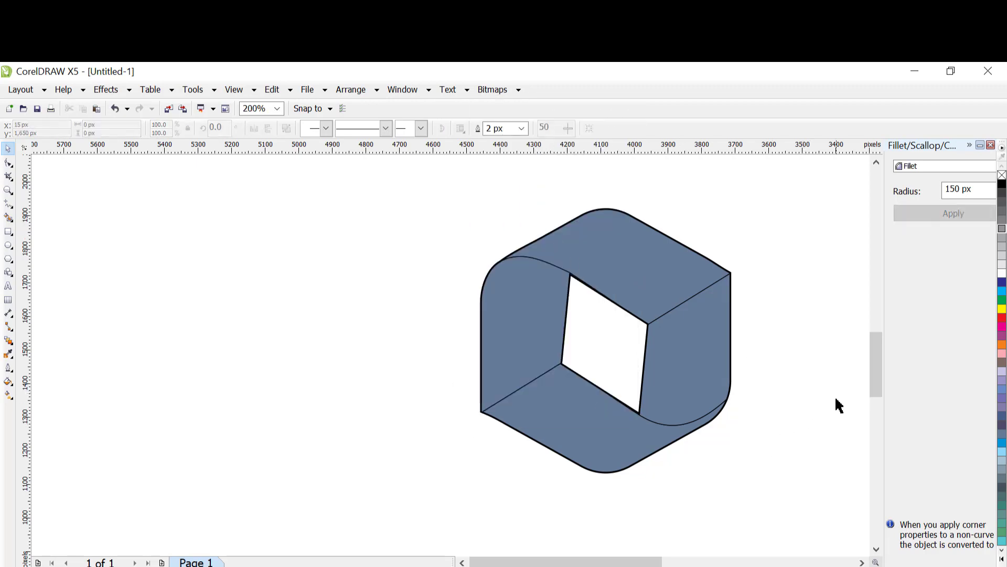
click(819, 373)
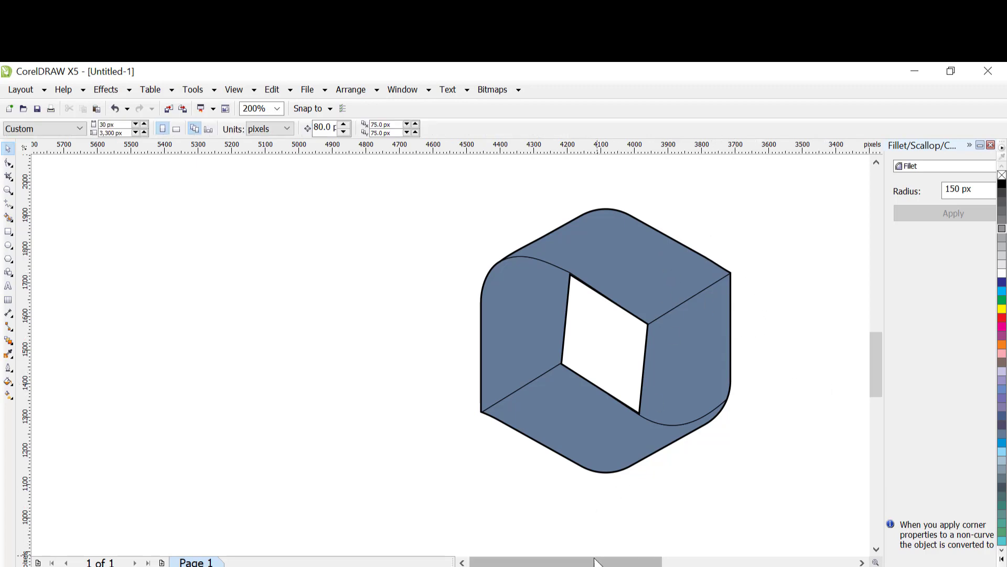
Fill the hexagon's left section with 90% Black
drag(596, 560, 585, 562)
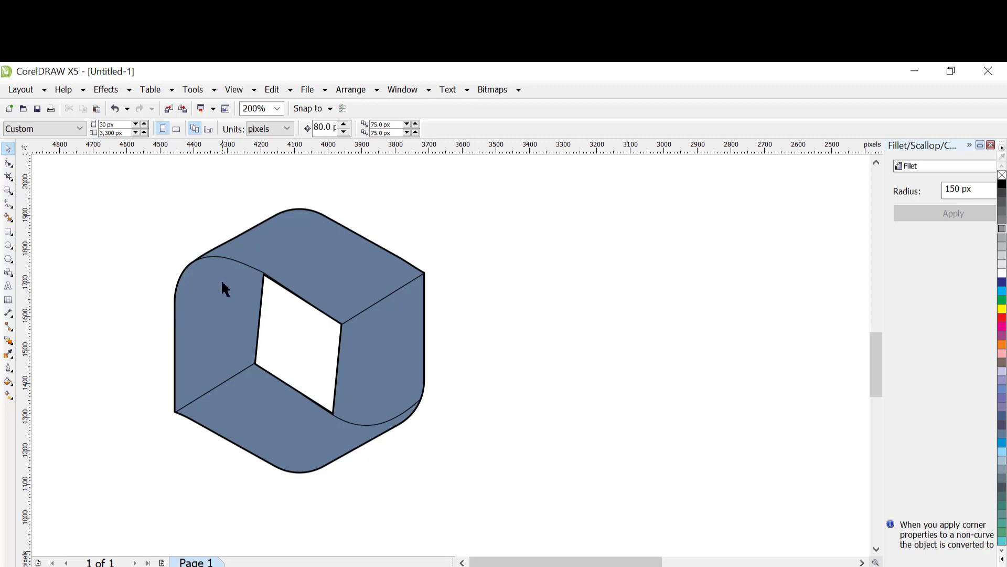
click(212, 328)
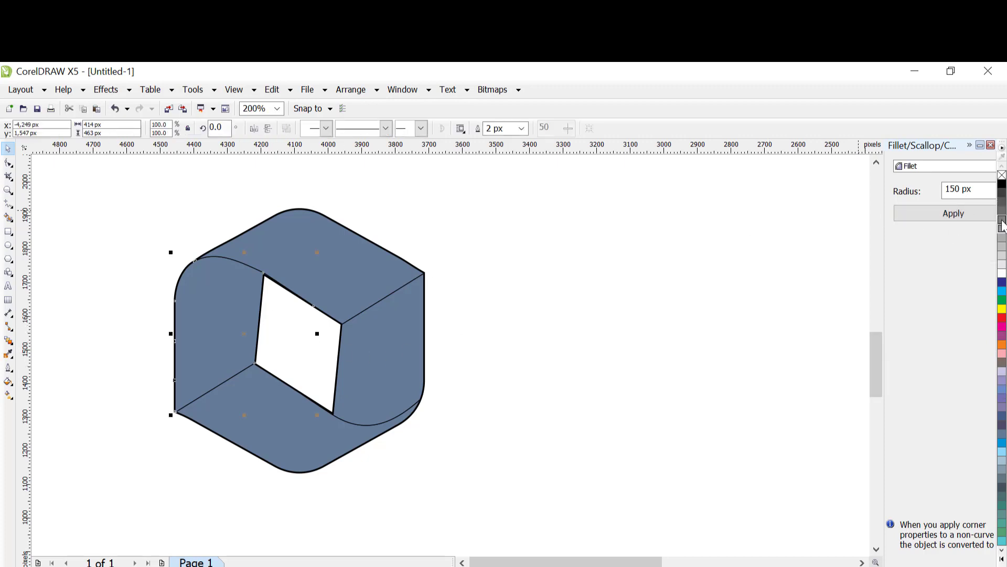
click(1002, 282)
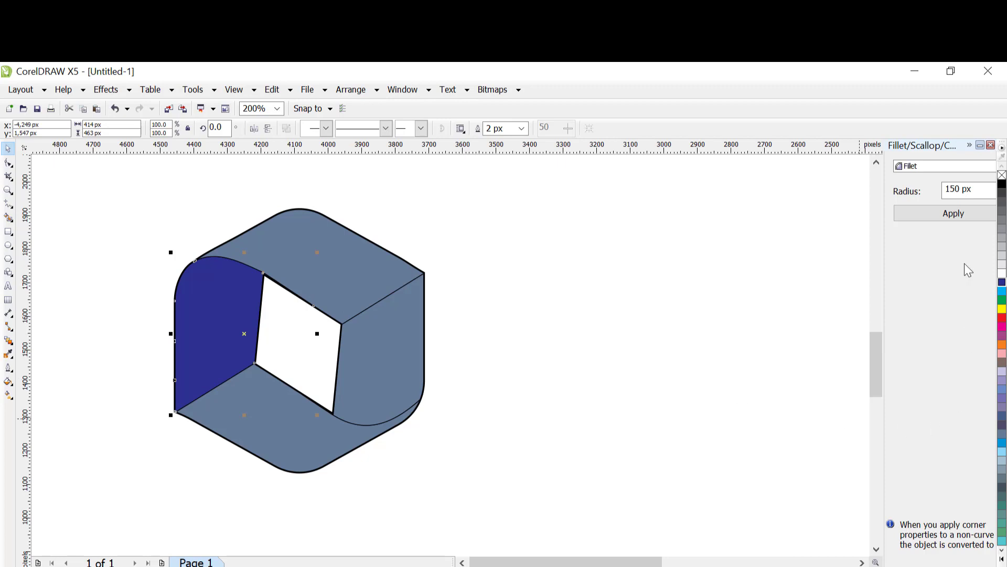
click(1002, 193)
Apply a linear gradient to the left section, running downward from 90% Black to dark blue and ending near its lower edge
click(9, 395)
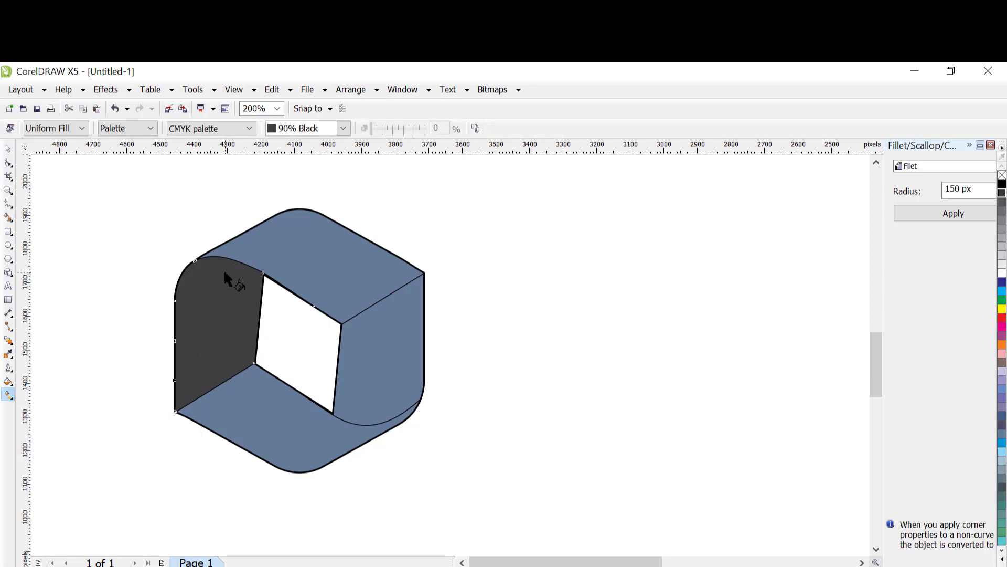
drag(221, 291, 215, 353)
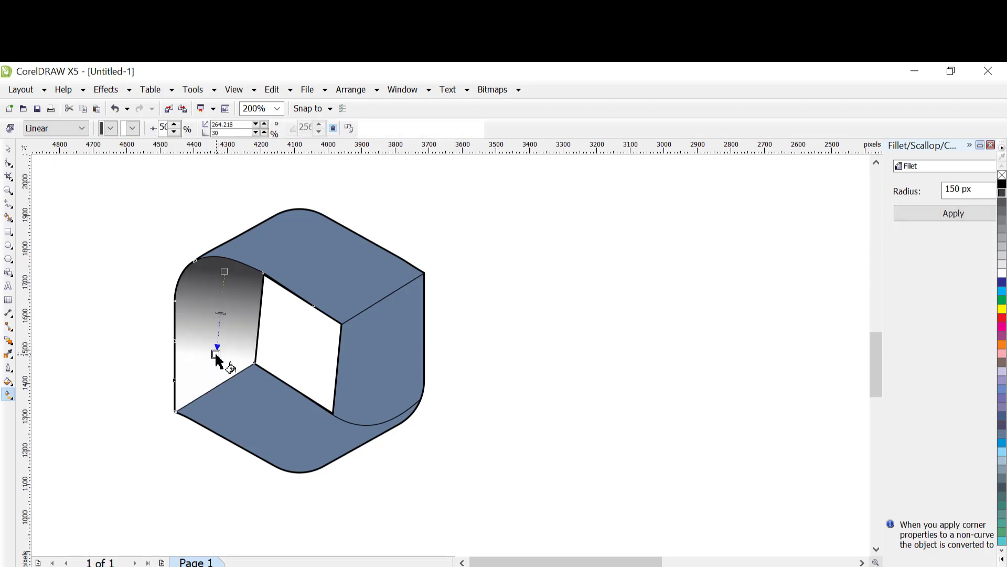
click(1002, 282)
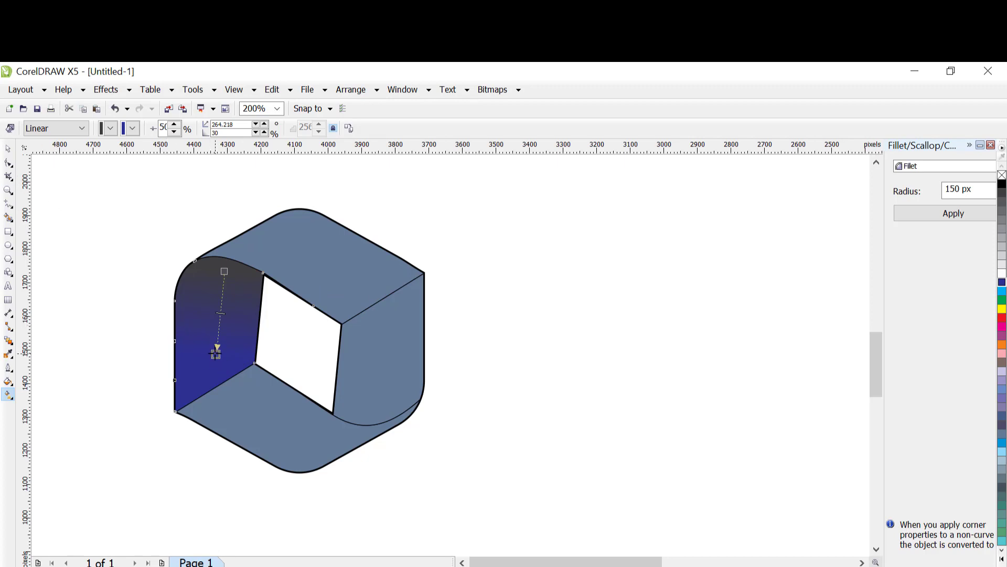
drag(215, 349, 215, 372)
click(7, 150)
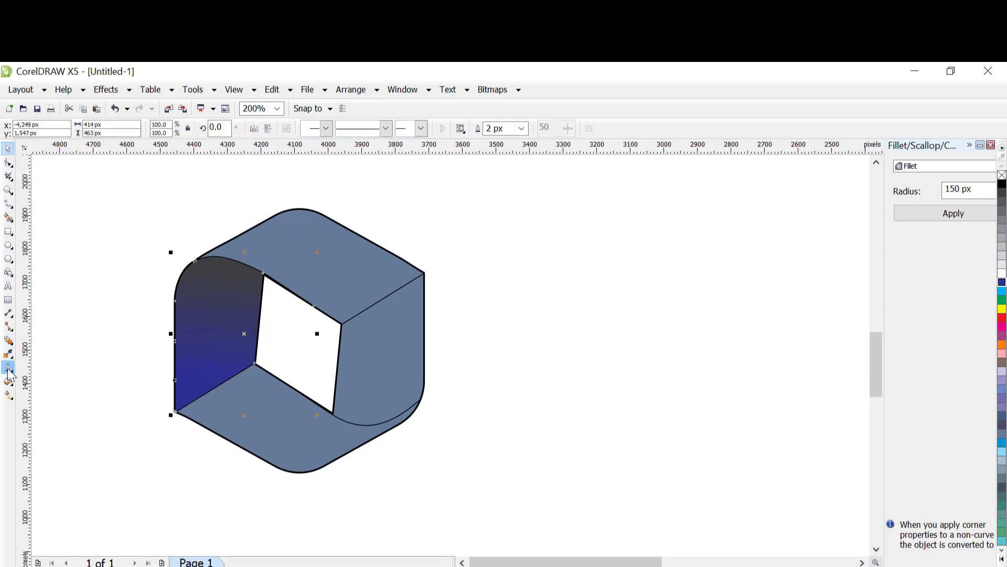
click(8, 395)
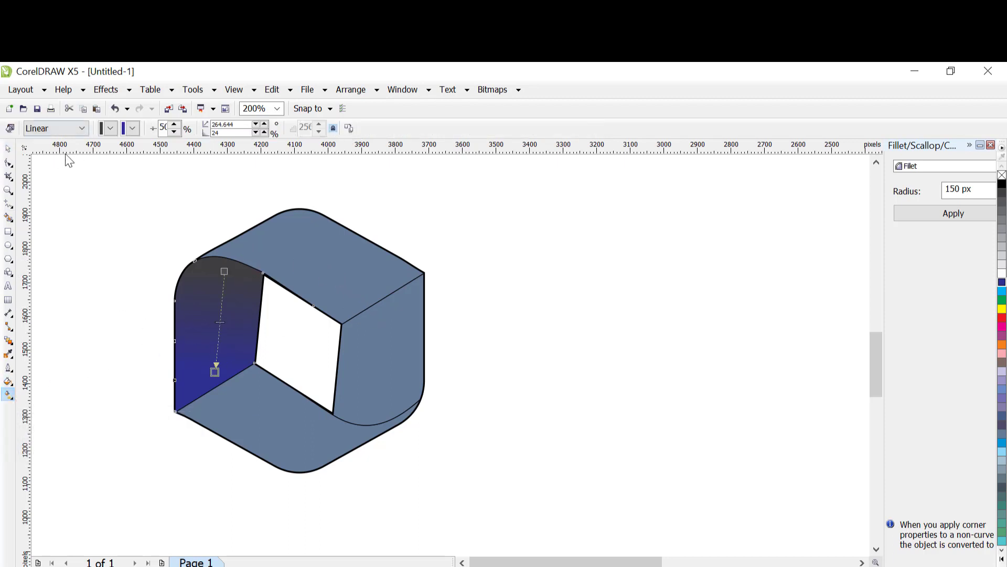
click(7, 149)
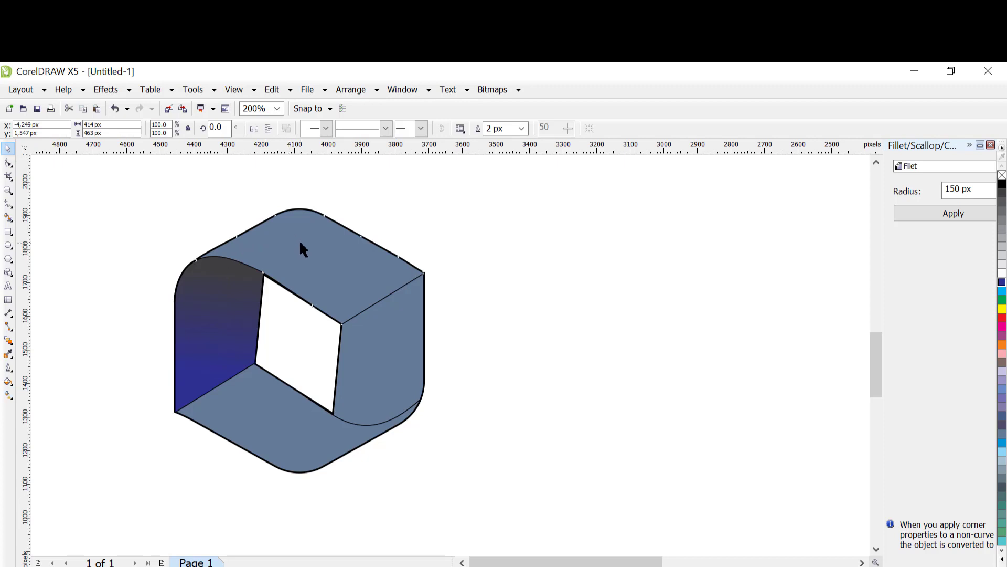
Fill the hexagon's top section with solid purple
click(9, 397)
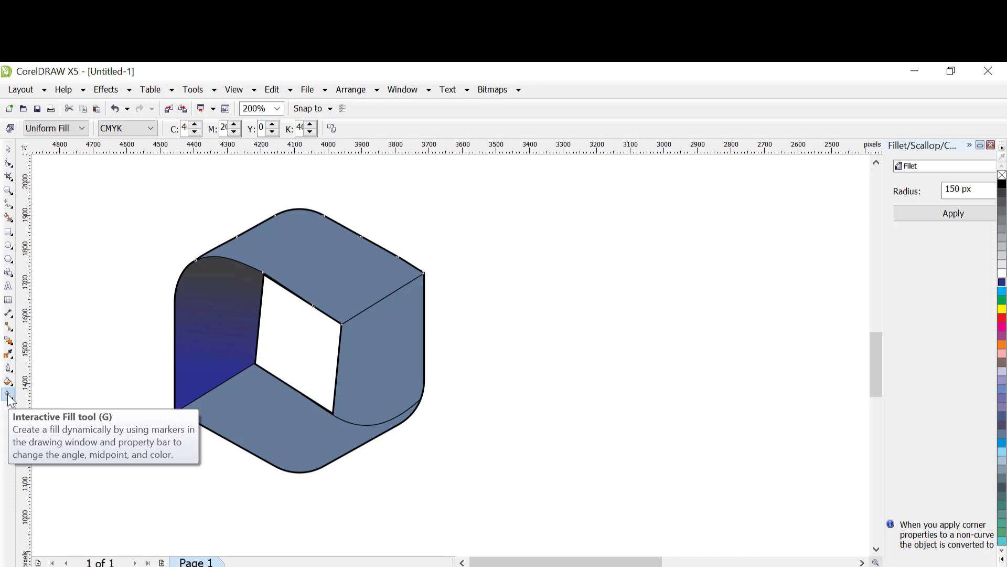
click(8, 395)
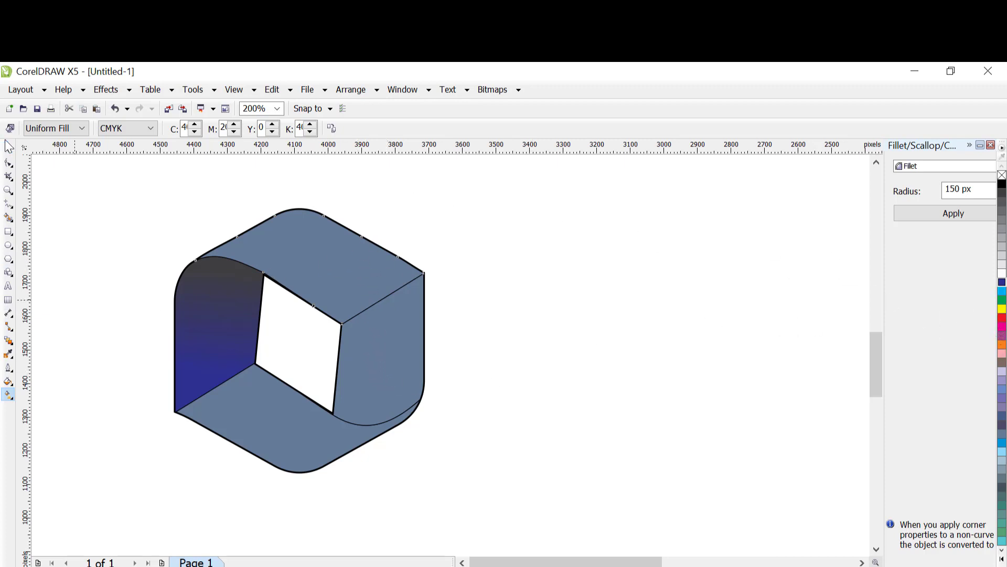
click(8, 148)
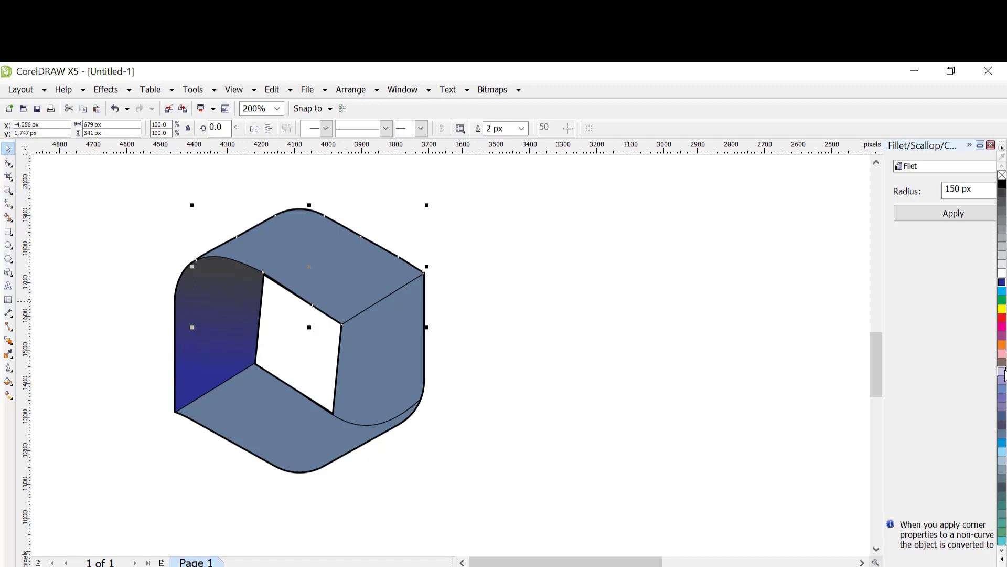
click(1002, 339)
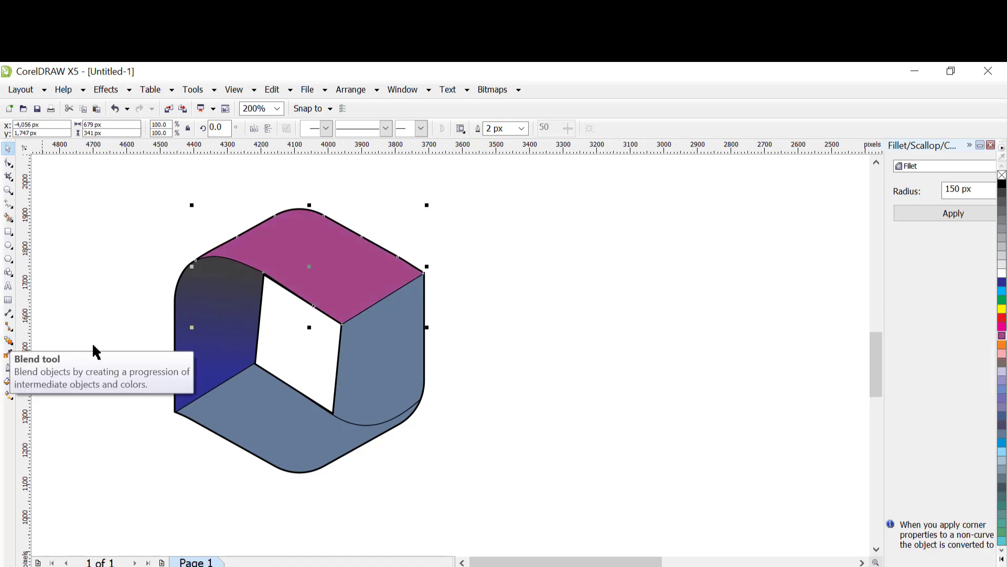
Fill the hexagon's right section with Pink and its bottom section with Green
click(373, 349)
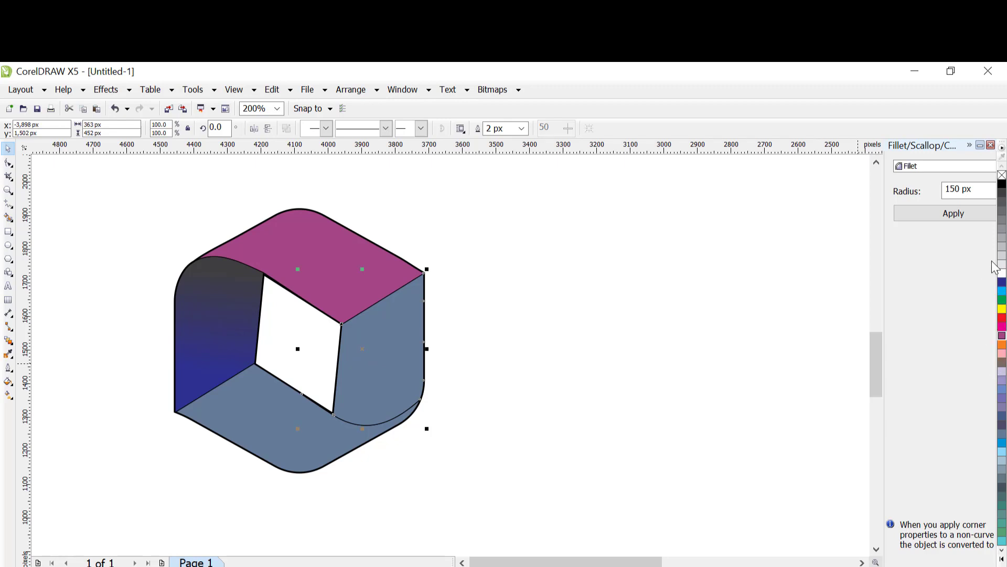
click(1002, 354)
click(300, 430)
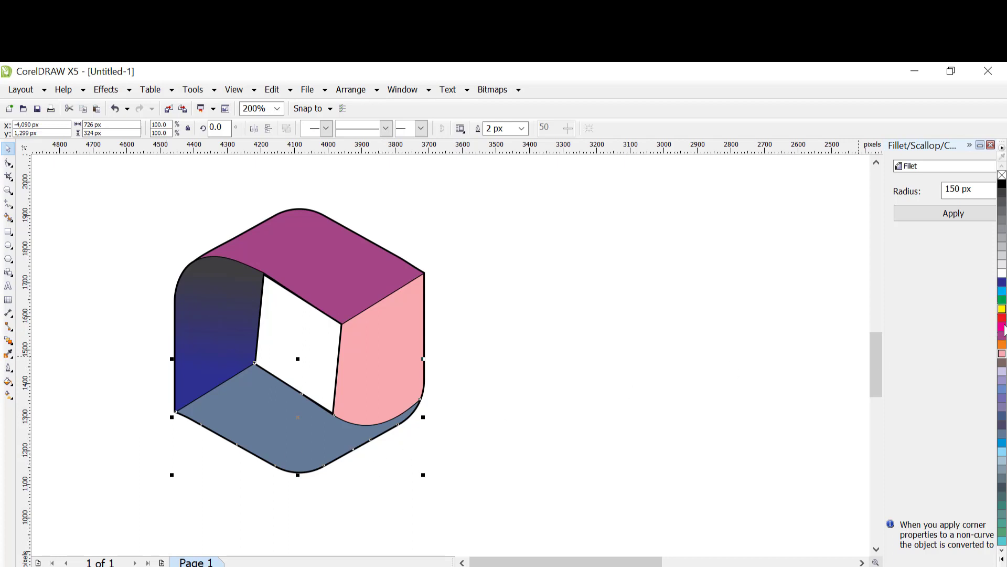
click(1002, 299)
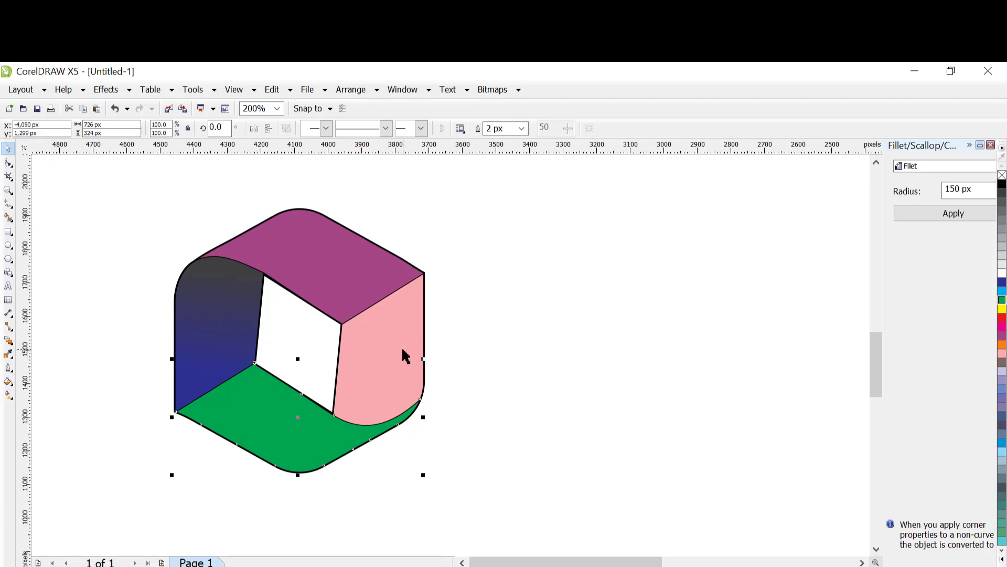
Apply a linear gradient to the right section, running downward from Pink to magenta and ending near its lower edge
click(8, 396)
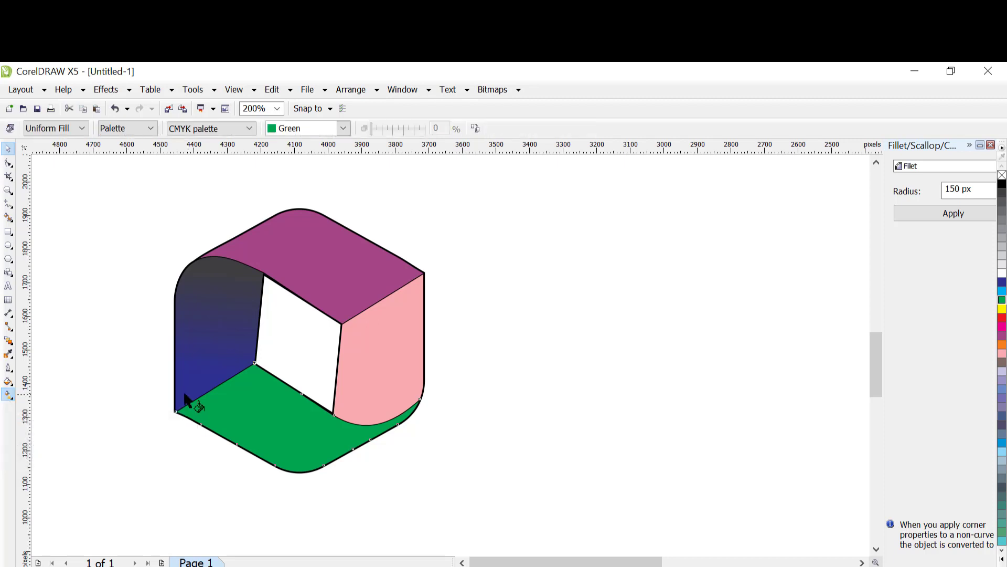
click(387, 313)
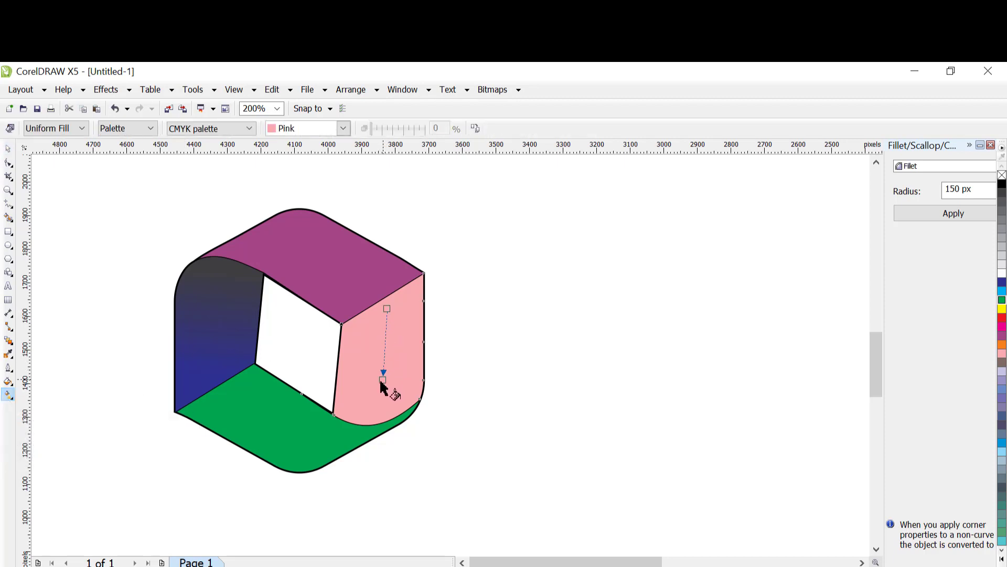
drag(380, 380, 376, 397)
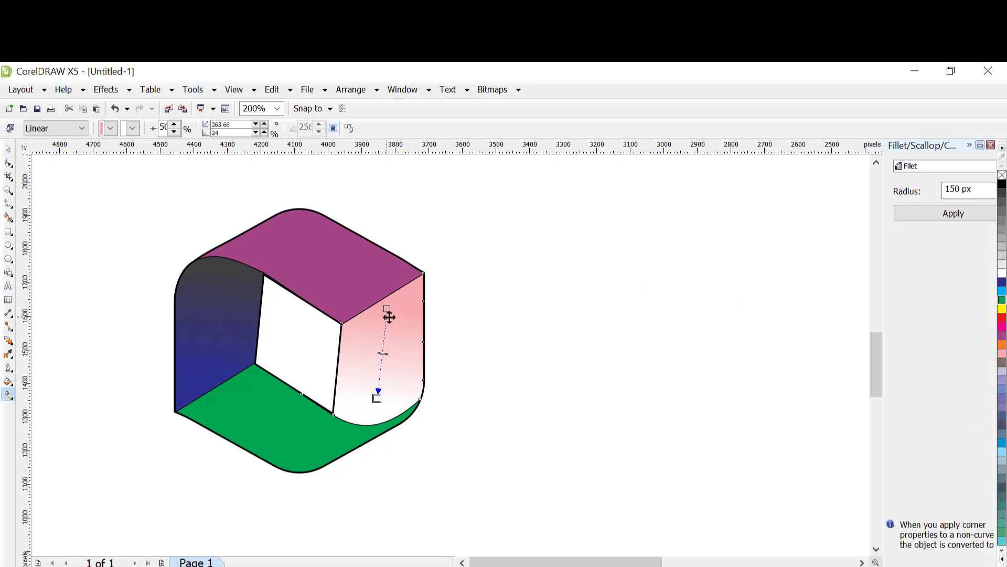
click(1002, 329)
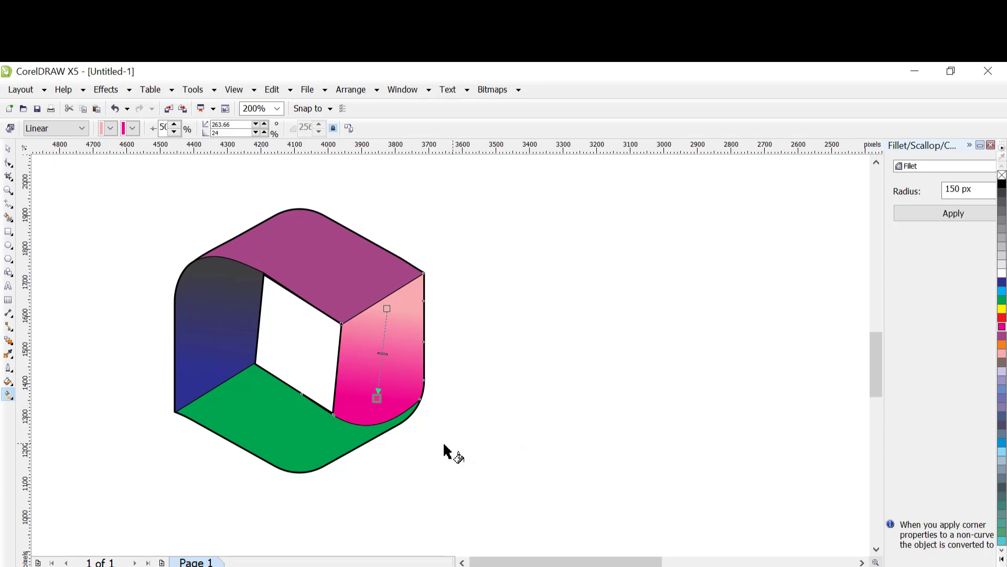
Apply a linear gradient to the bottom section, running diagonally down to the right from Green to light blue
click(281, 423)
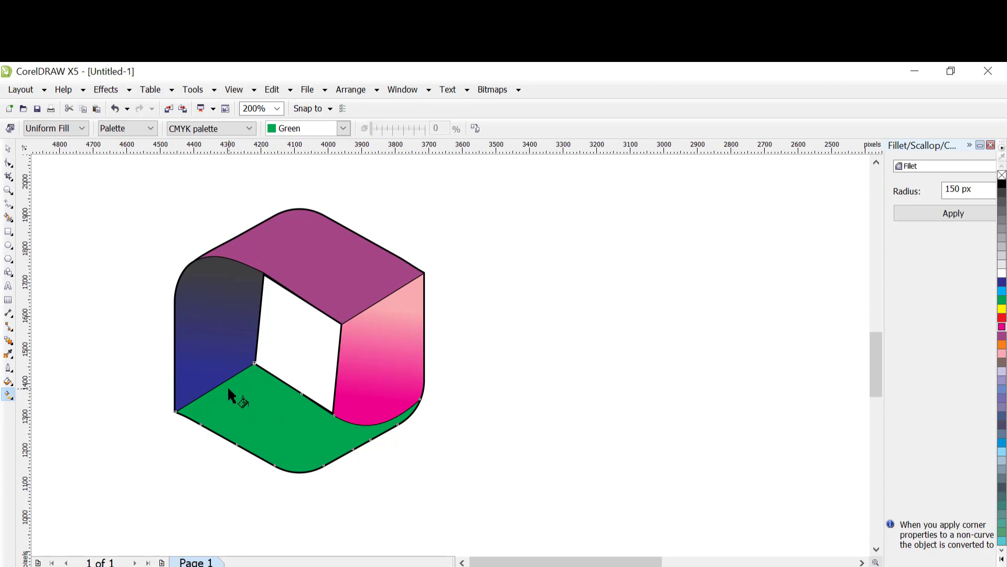
drag(261, 417, 334, 445)
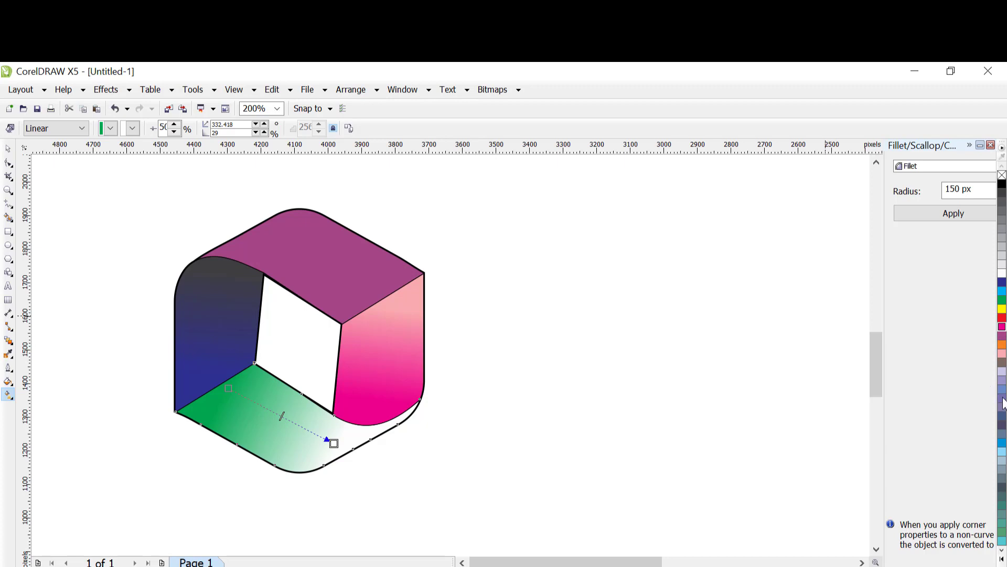
click(1002, 452)
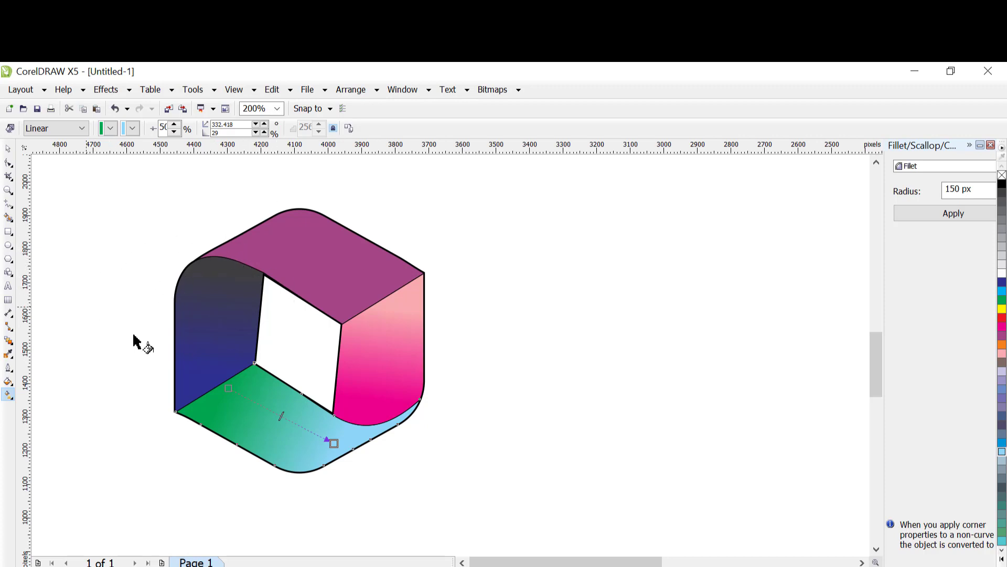
click(9, 150)
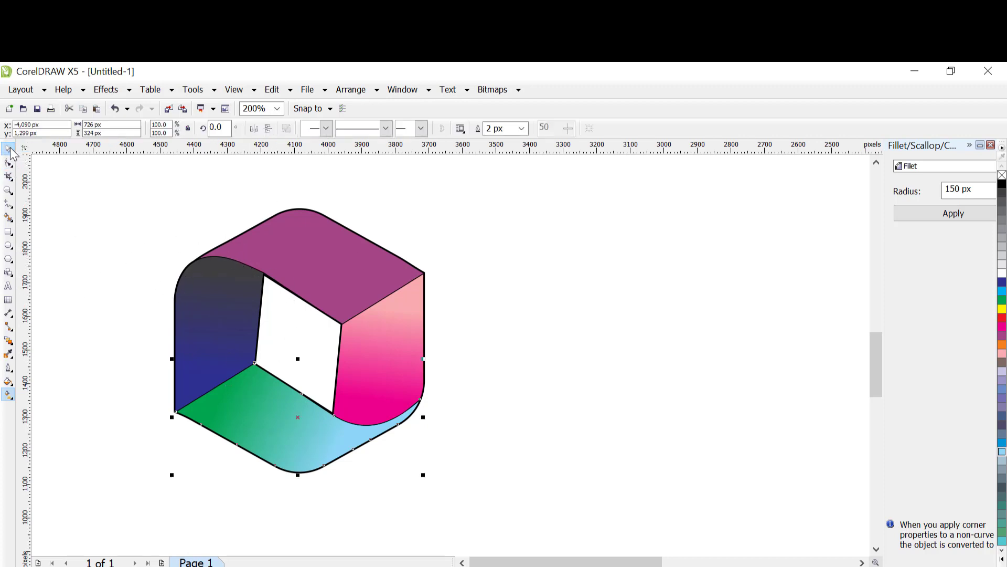